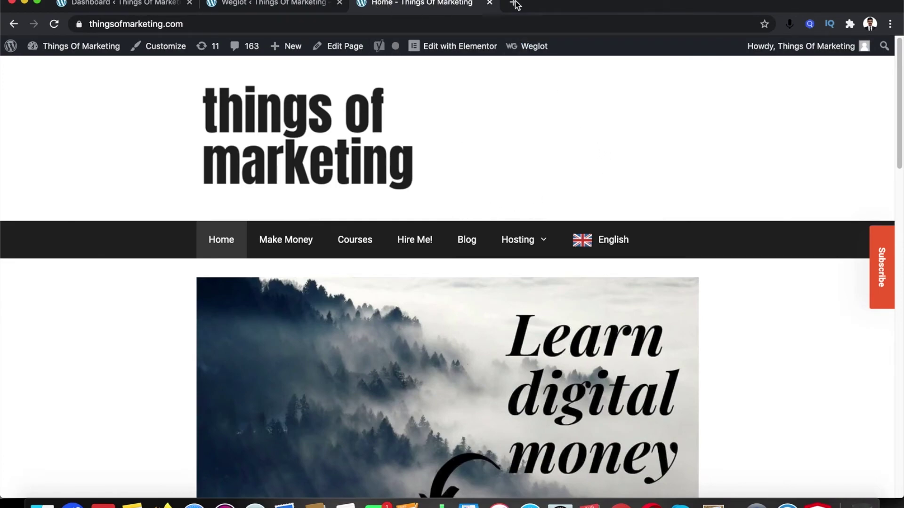
Switch the site to its French version by choosing Français in the language switcher
mouse_move(629, 245)
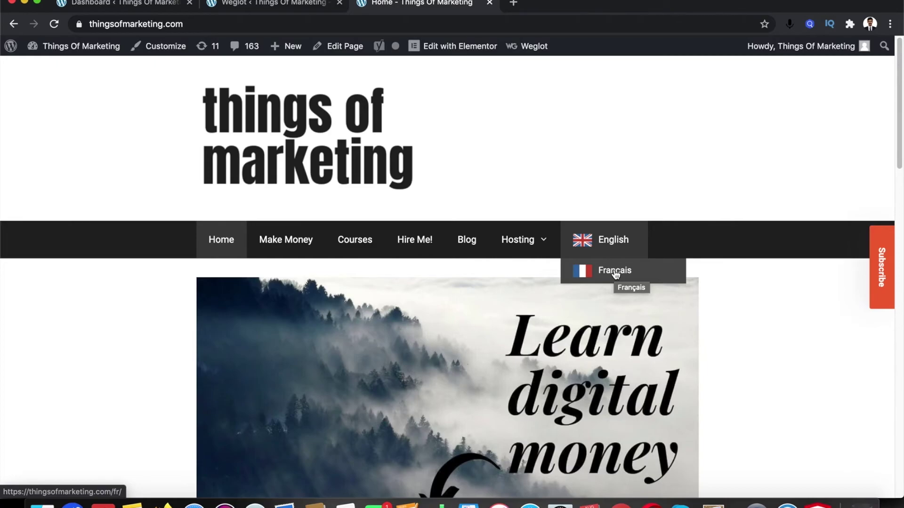
scroll(516, 260, "down", 10)
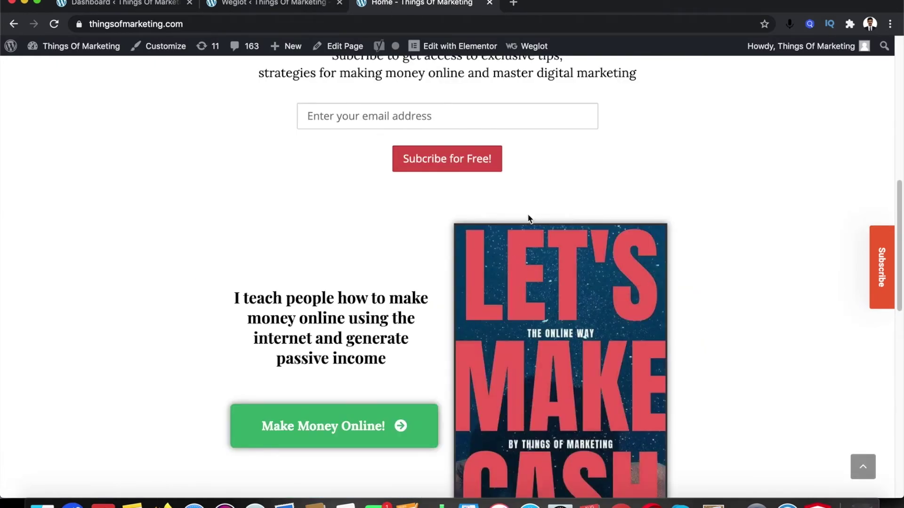
scroll(530, 213, "up", 10)
mouse_move(572, 236)
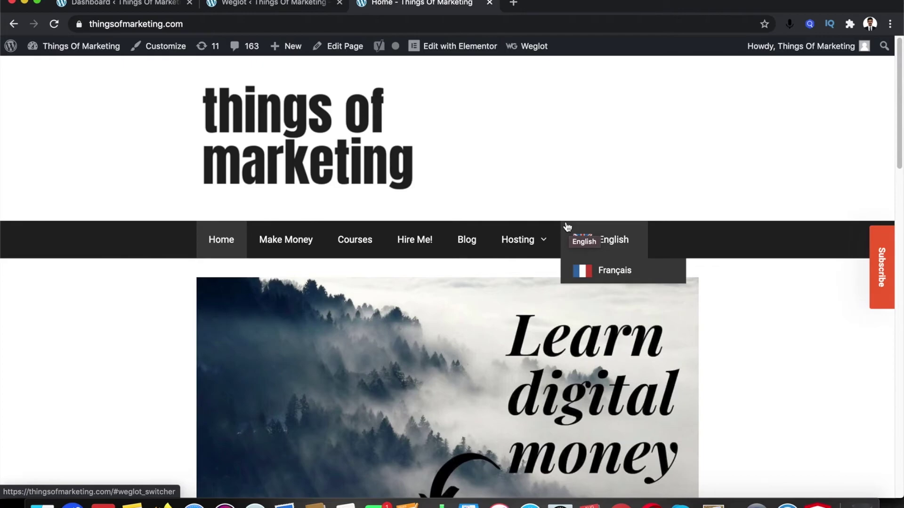
scroll(601, 235, "down", 1)
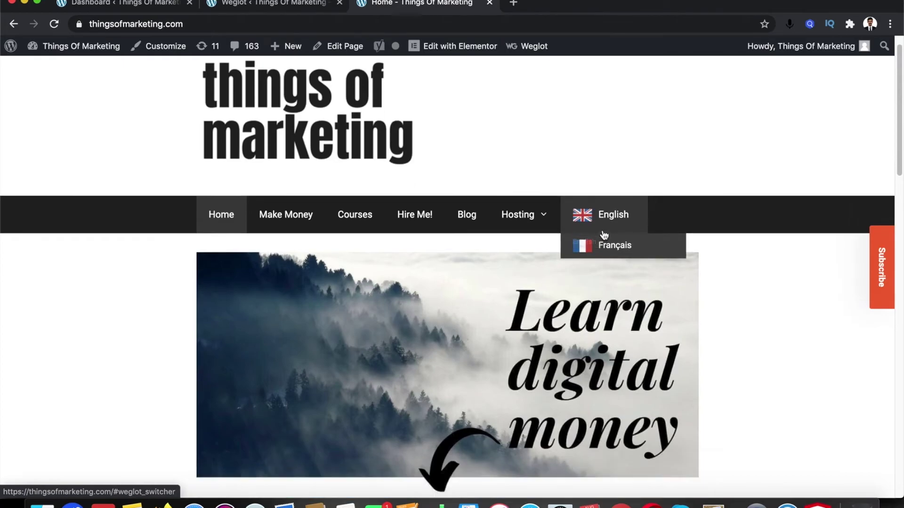
scroll(602, 235, "down", 4)
scroll(600, 235, "up", 4)
mouse_move(605, 225)
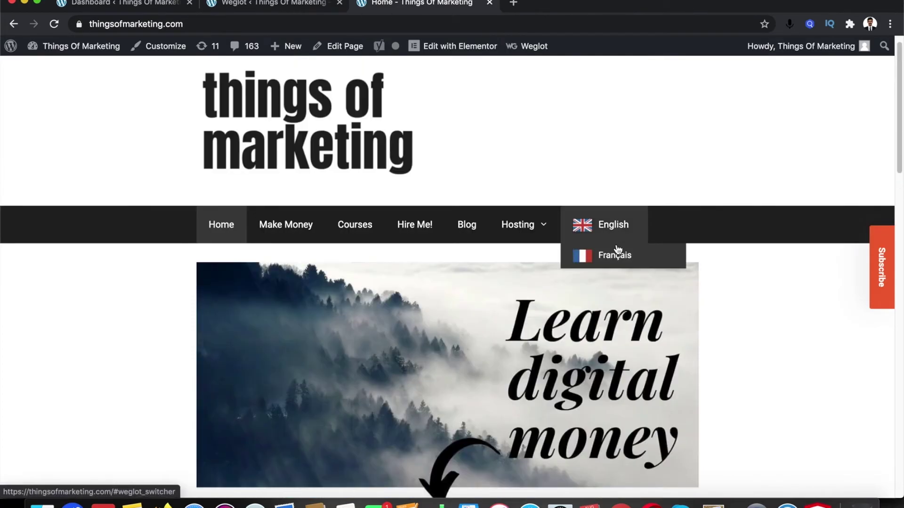
left_click(618, 256)
Dismiss Chrome's translate offer and scroll through the French /fr/ page
scroll(645, 282, "down", 5)
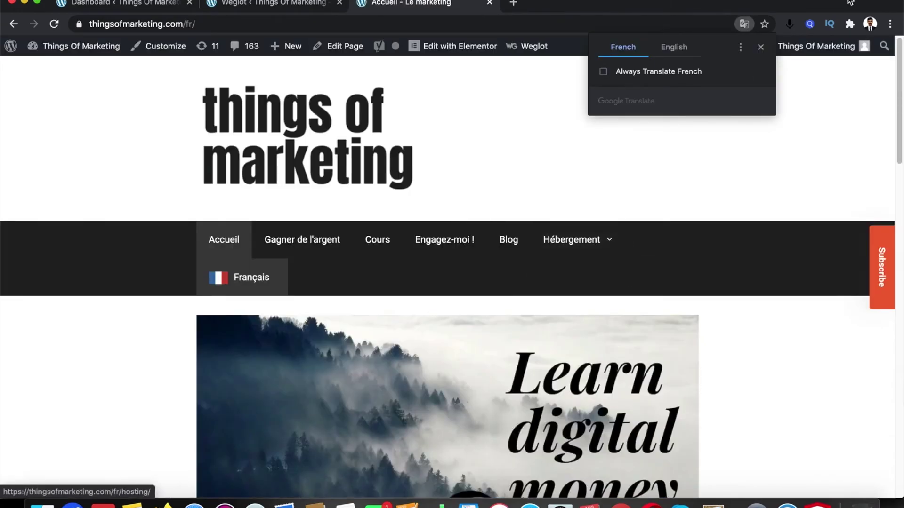
left_click(760, 46)
scroll(546, 244, "down", 5)
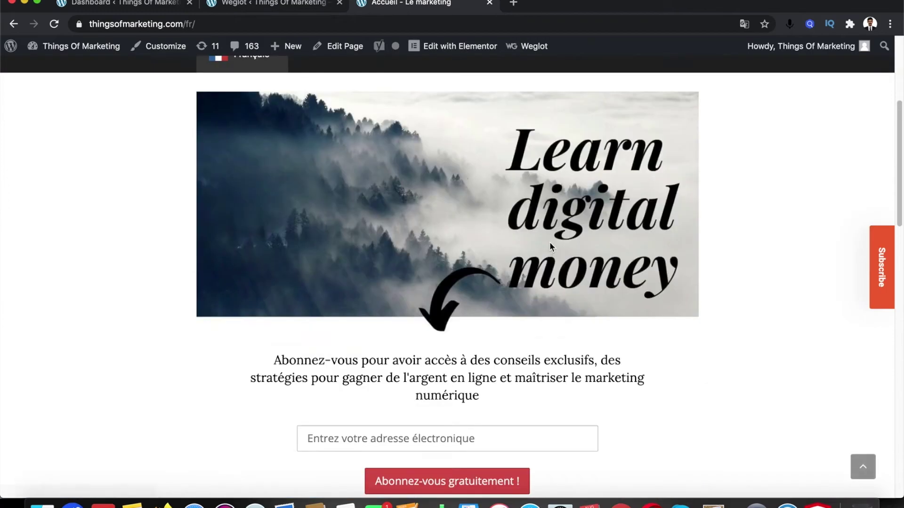
scroll(550, 242, "down", 10)
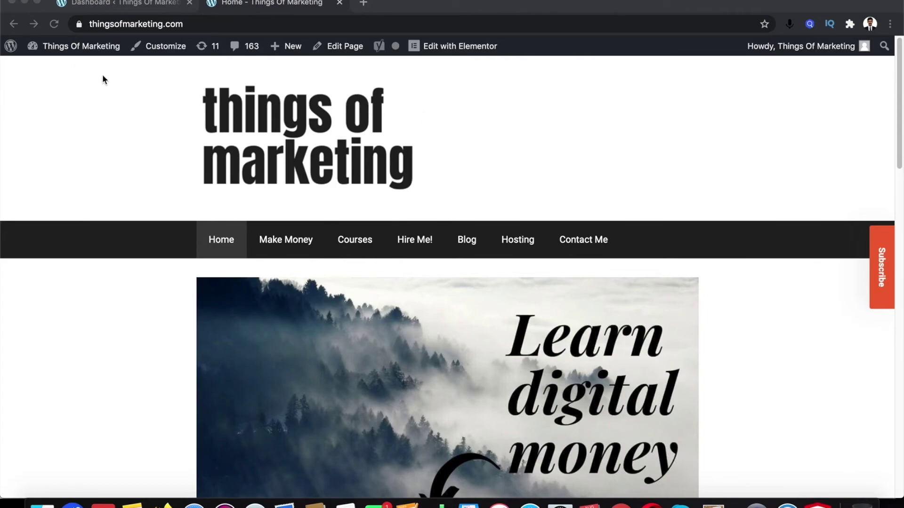
Go from the site to the admin's Plugins > Add New page
mouse_move(79, 54)
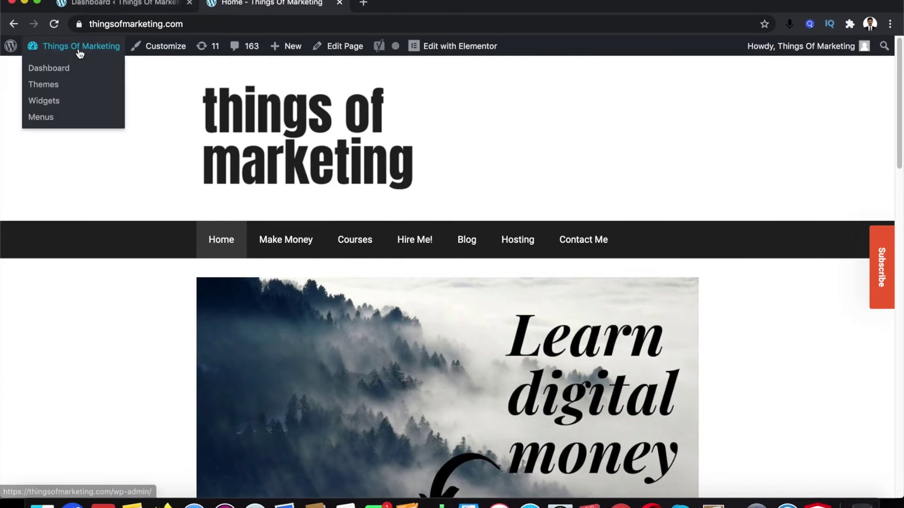
left_click(62, 69)
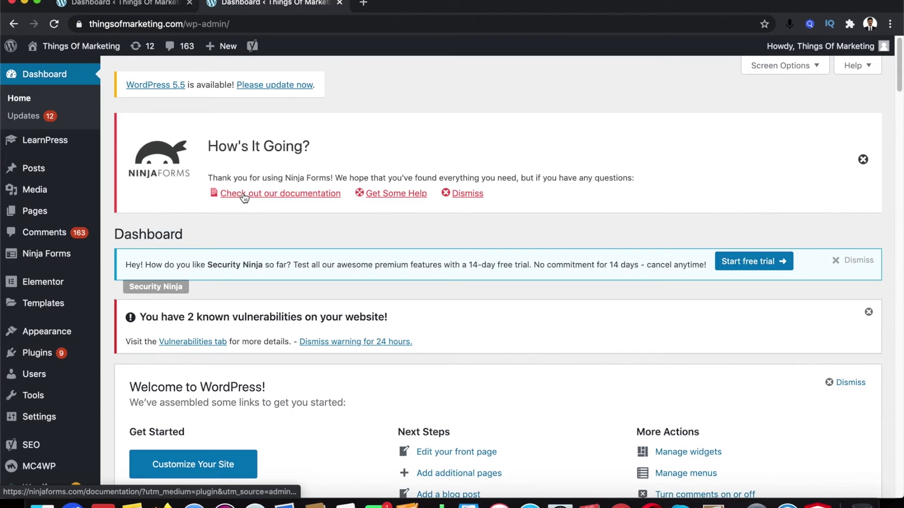
mouse_move(40, 357)
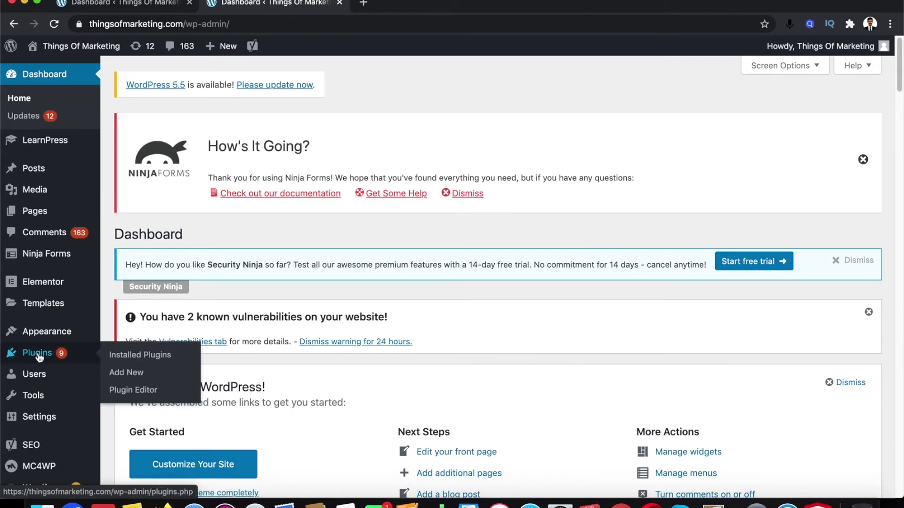
left_click(130, 377)
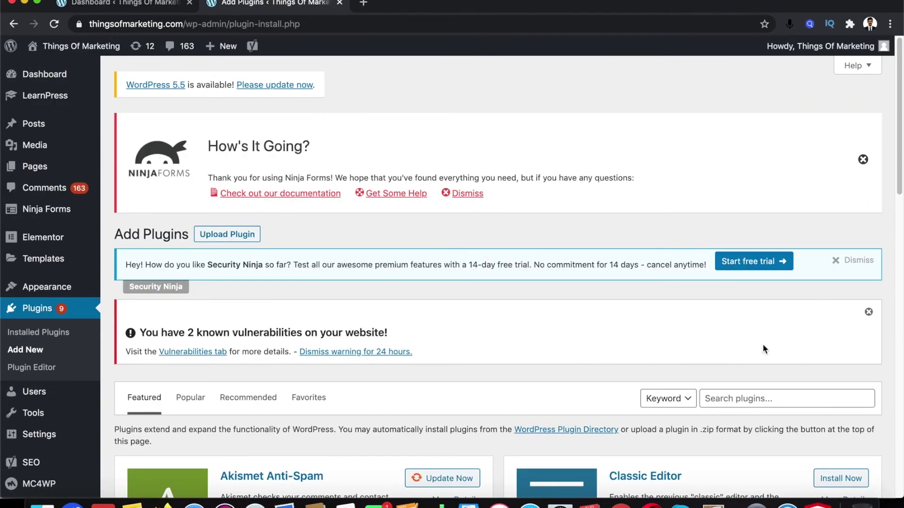
Search for 'weglot', then install and activate the Weglot Translate plugin
scroll(763, 348, "down", 3)
left_click(750, 297)
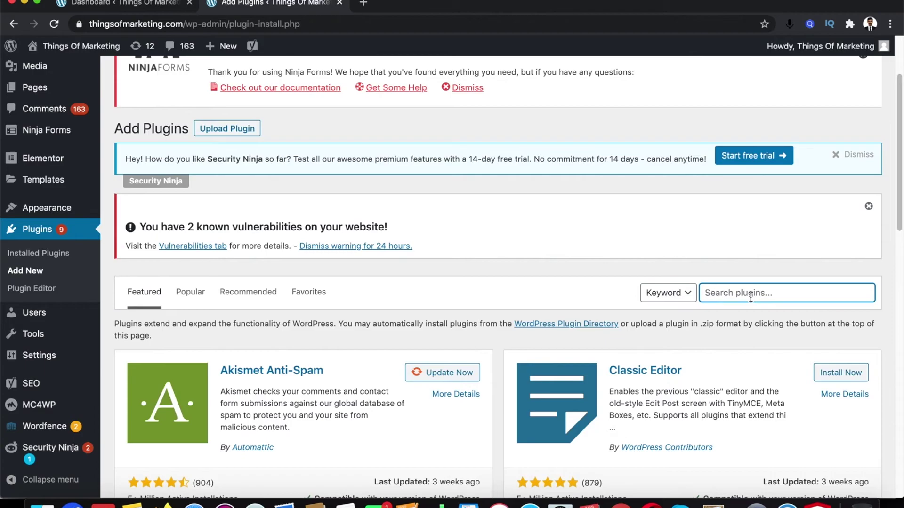
type("weglot")
scroll(515, 320, "down", 5)
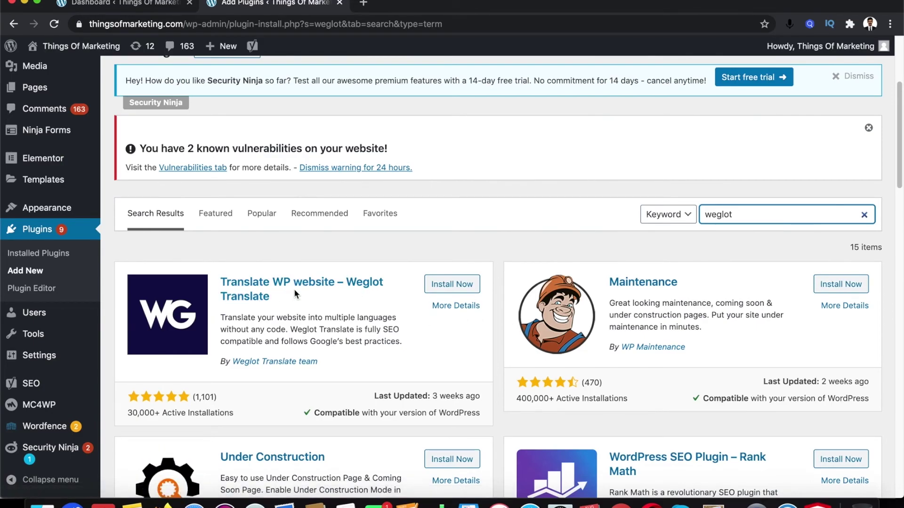
left_click(448, 287)
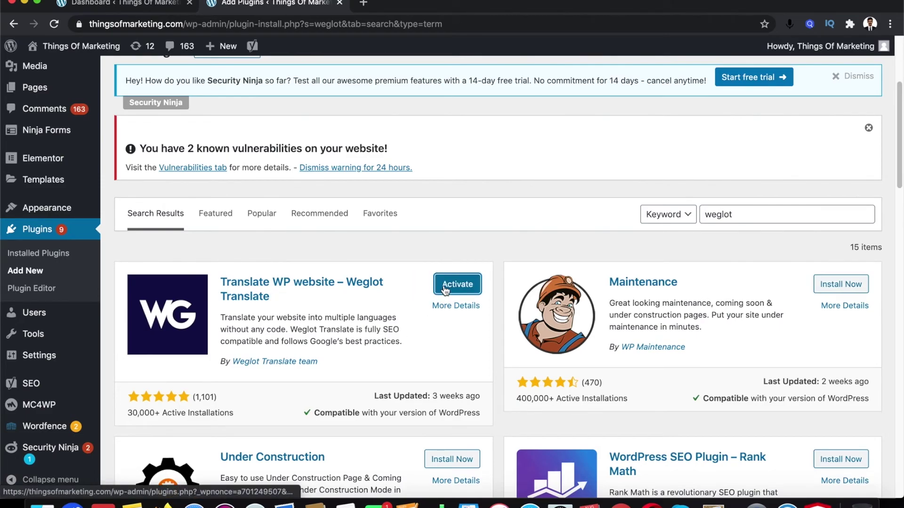
left_click(444, 288)
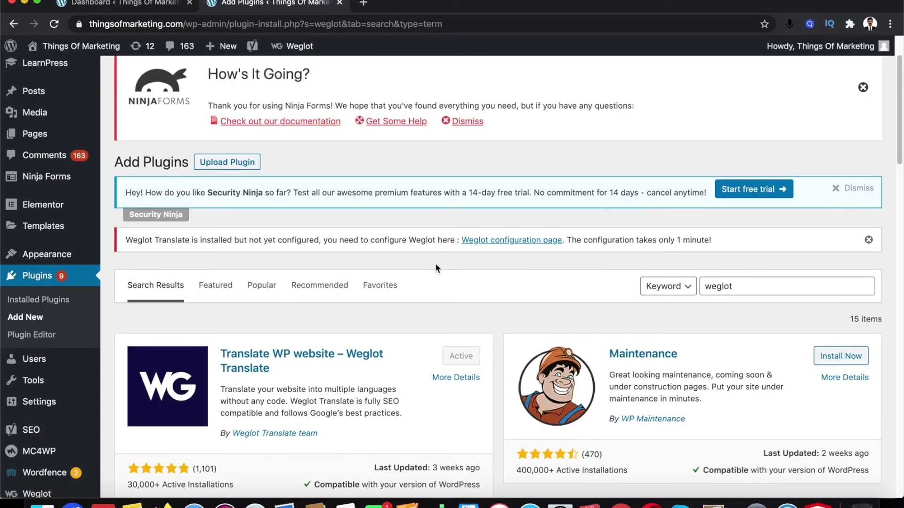
Open the Weglot configuration page from the setup notice and locate its API Key field
scroll(438, 277, "down", 2)
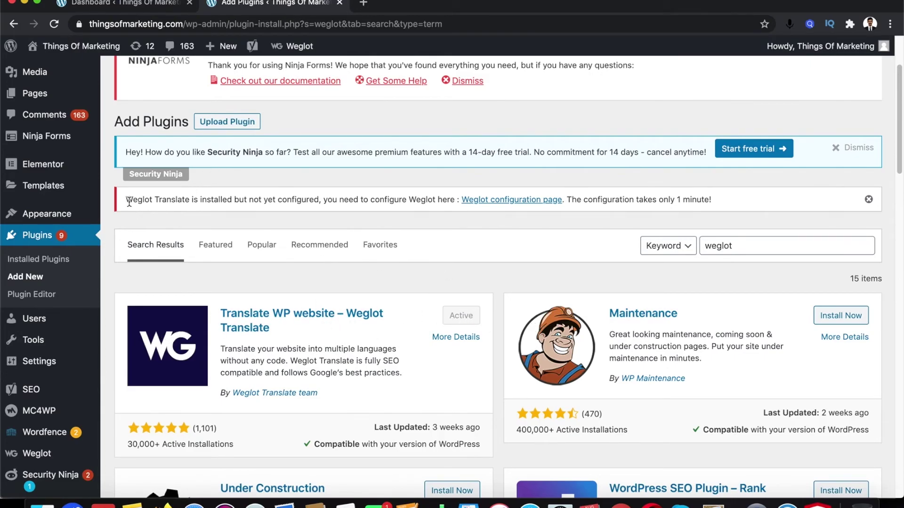
left_click_drag(129, 202, 193, 201)
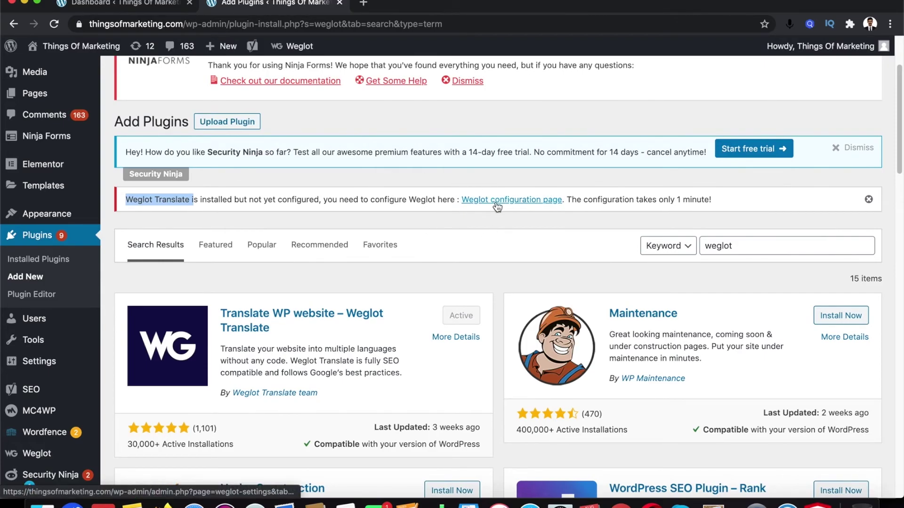
left_click(535, 206)
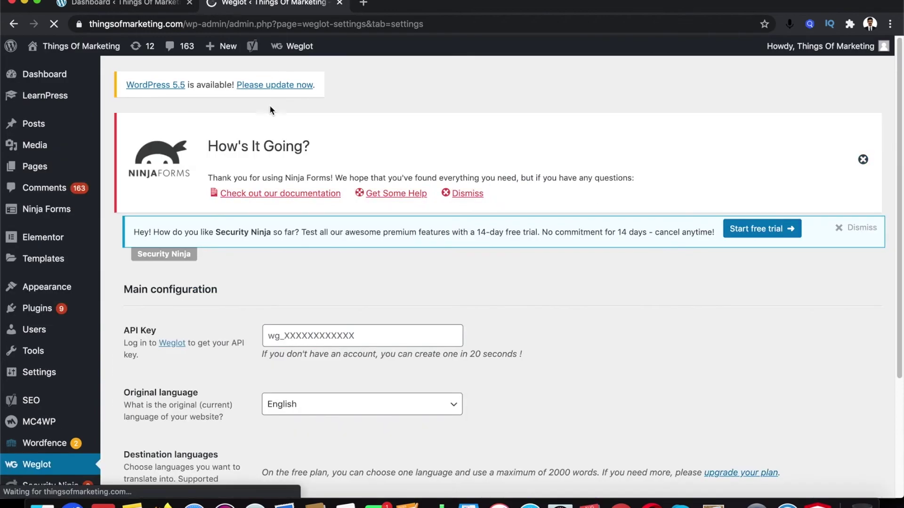
scroll(437, 188, "down", 3)
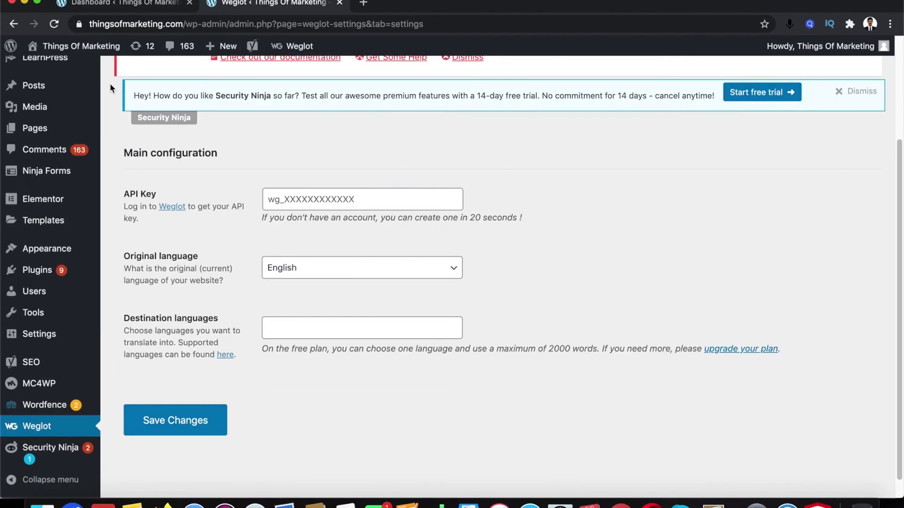
left_click_drag(121, 196, 159, 195)
Reach Google in a new tab and search for 'weglot'
left_click(362, 4)
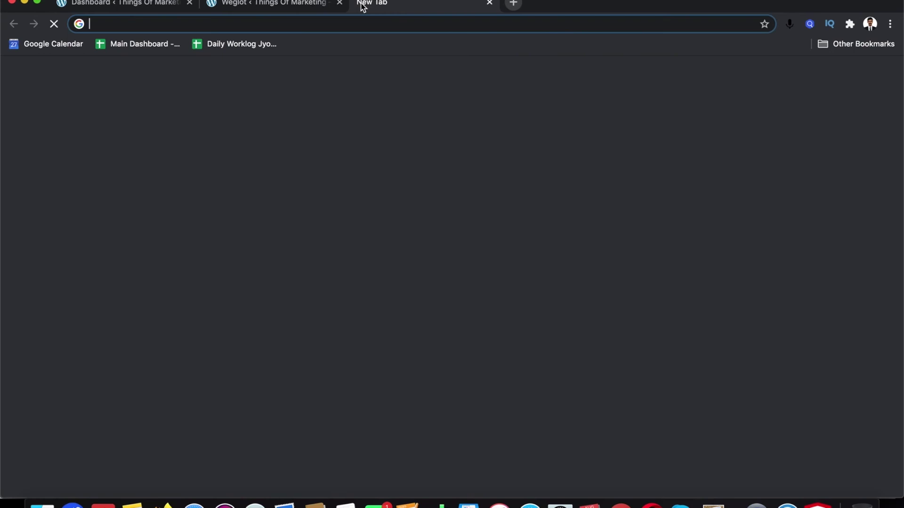
type("google ads")
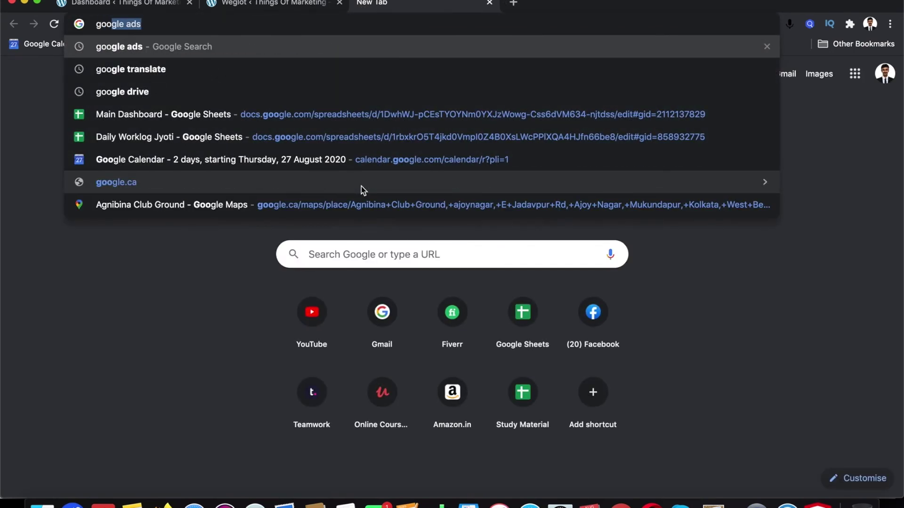
key("BackSpace")
key("BackSpace")
key("BackSpace")
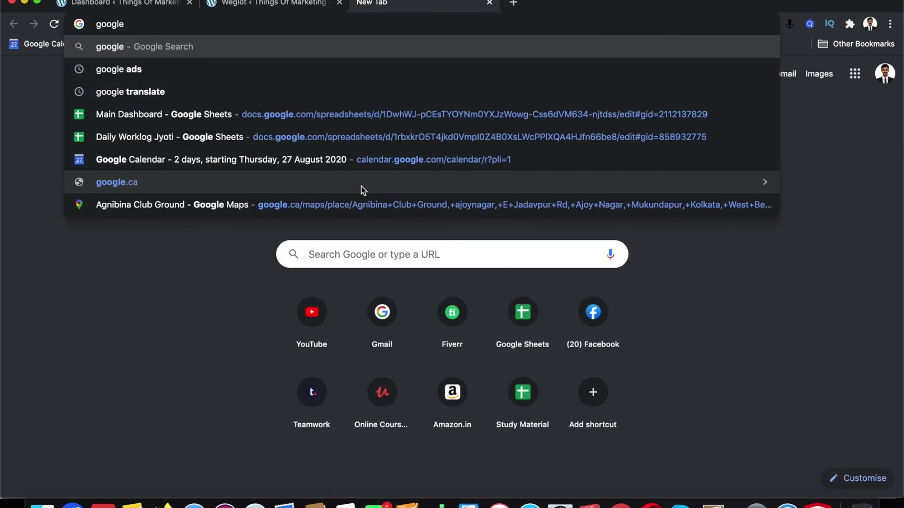
key("Return")
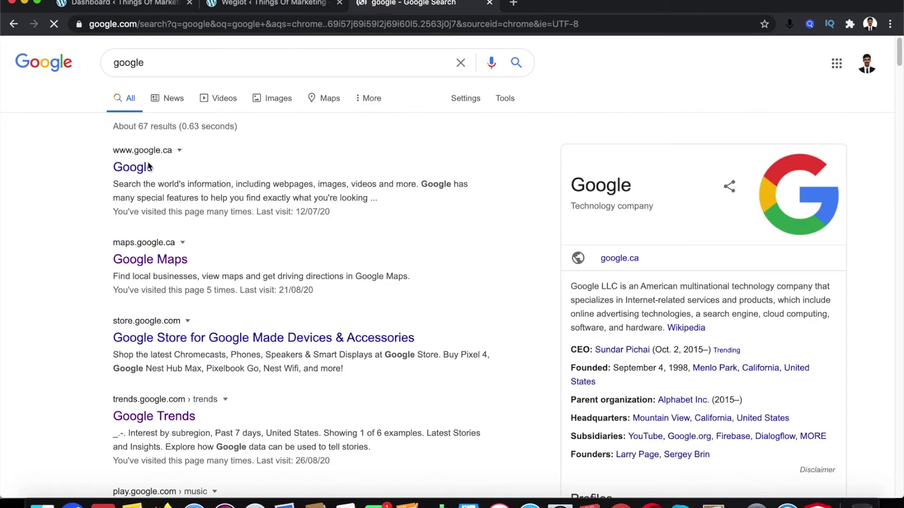
left_click(149, 167)
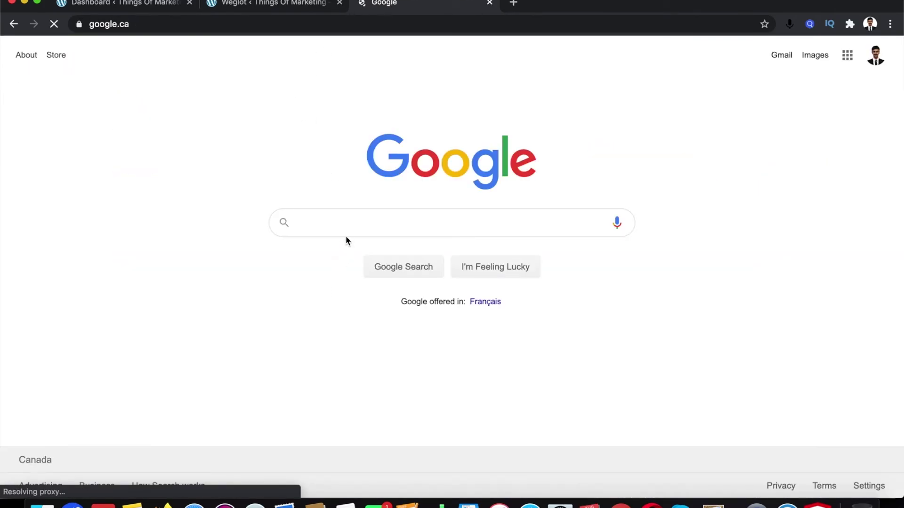
left_click(352, 217)
type("weglot")
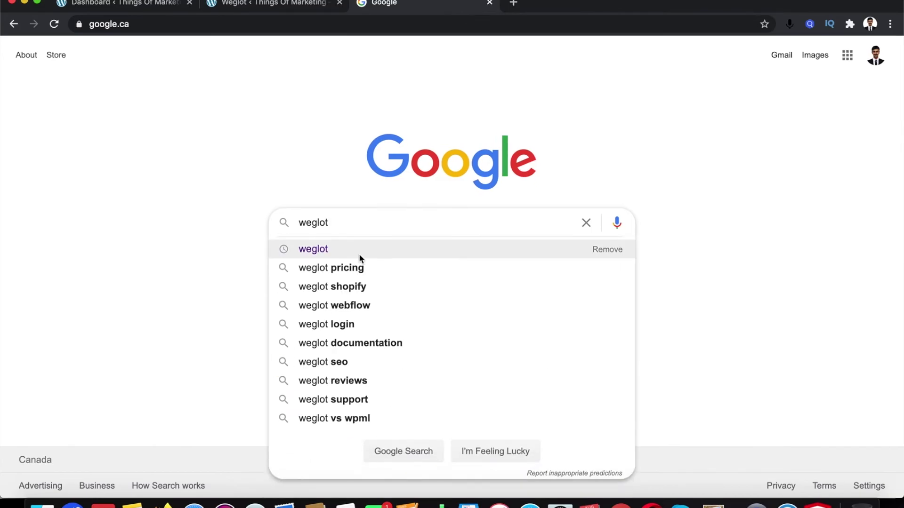
left_click(359, 256)
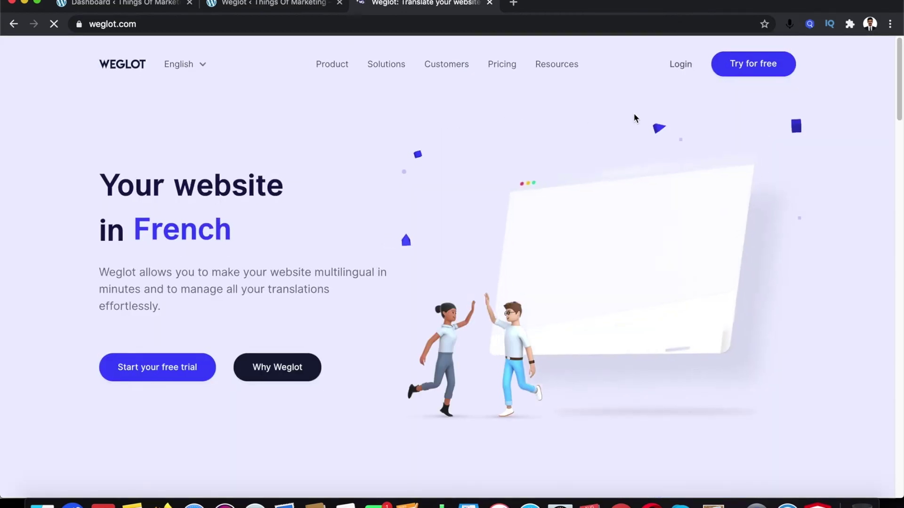
Look over the weglot.com homepage and start a free trial with 'Try for free'
scroll(518, 256, "down", 4)
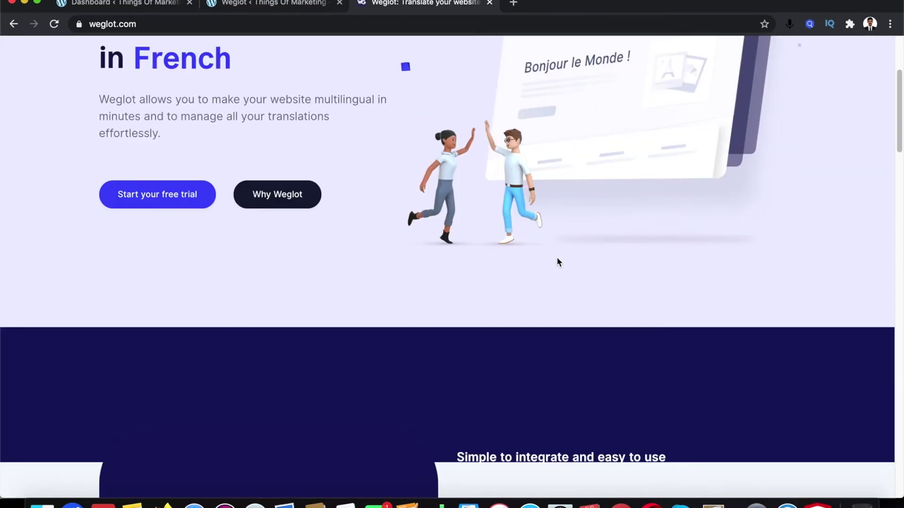
scroll(557, 256, "up", 4)
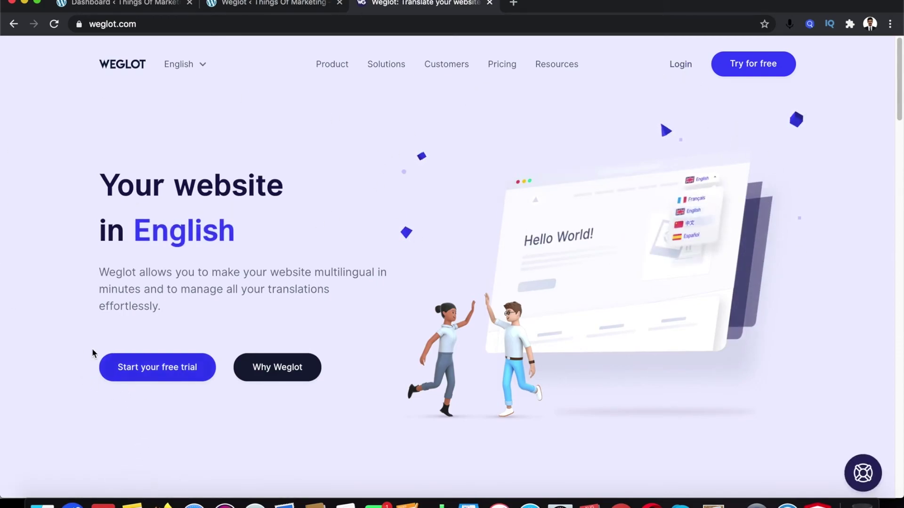
scroll(408, 385, "down", 4)
scroll(408, 385, "down", 4)
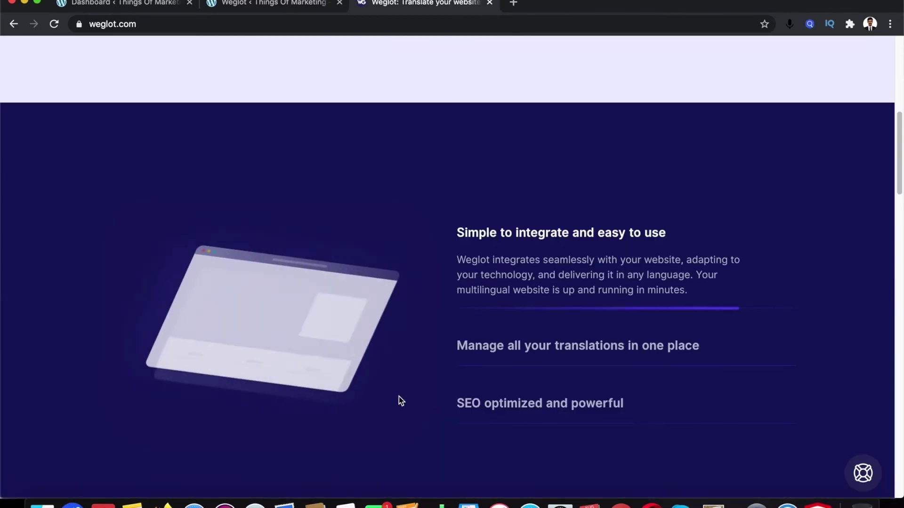
scroll(398, 398, "up", 8)
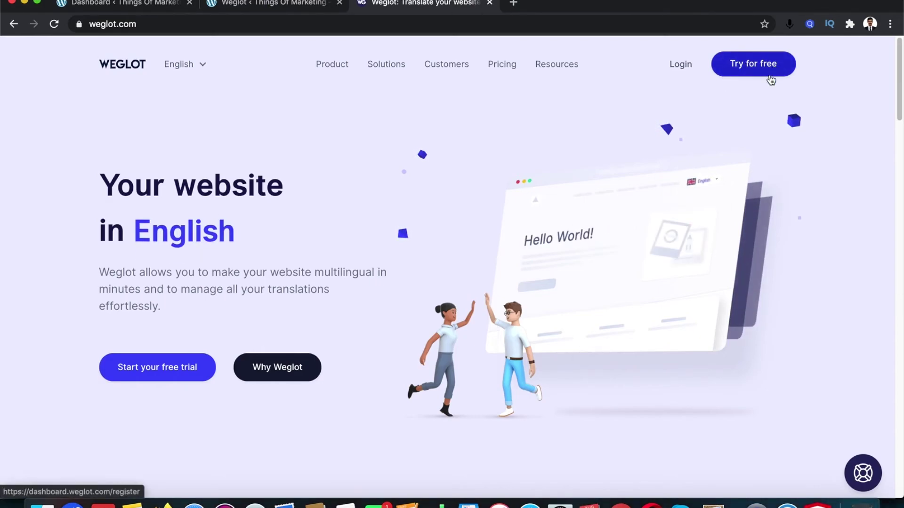
left_click(738, 74)
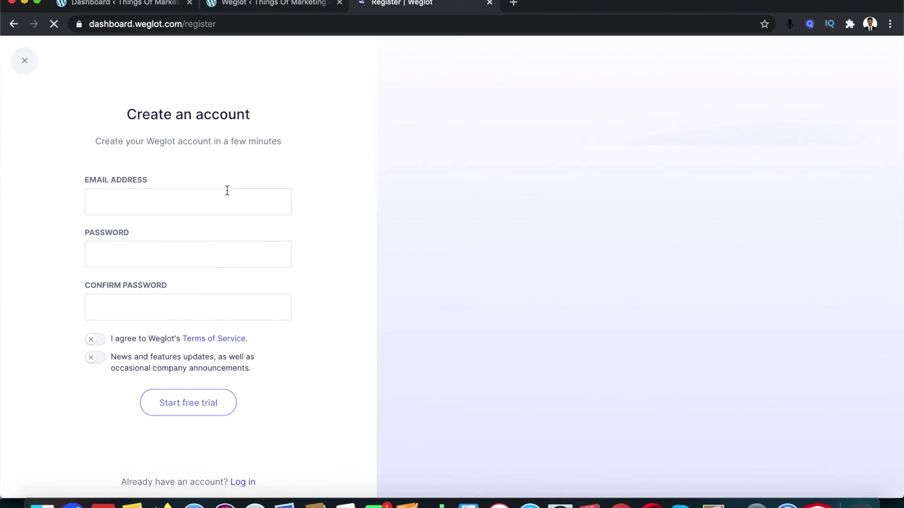
Register with an e-mail and password, accept the Terms of Service, and dismiss the thank-you banner
left_click(140, 196)
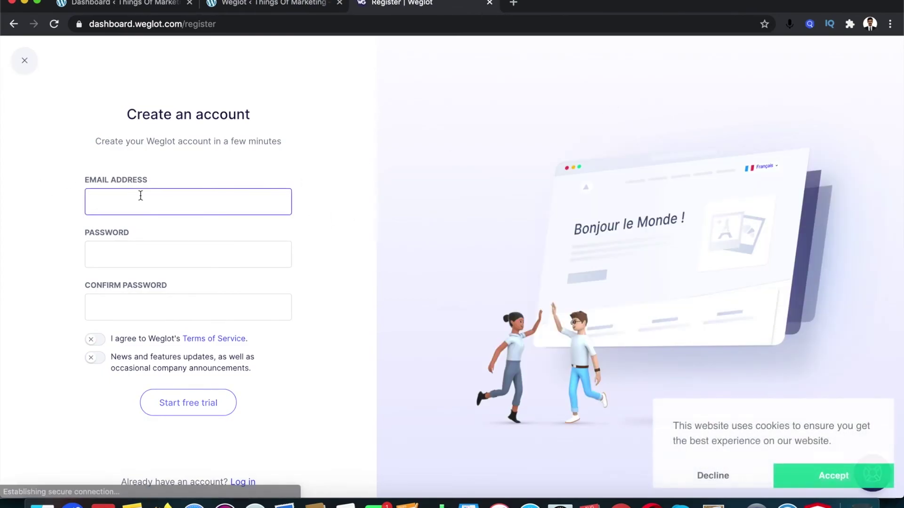
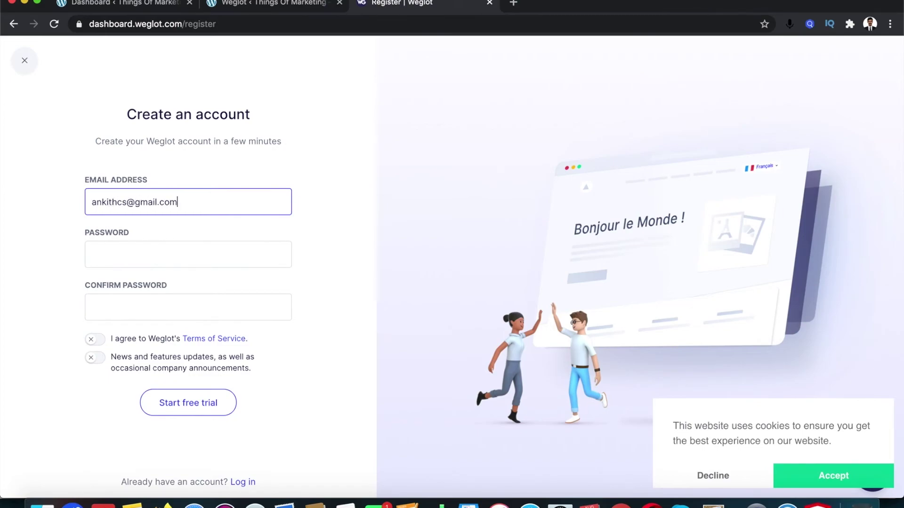
left_click(125, 264)
type("••")
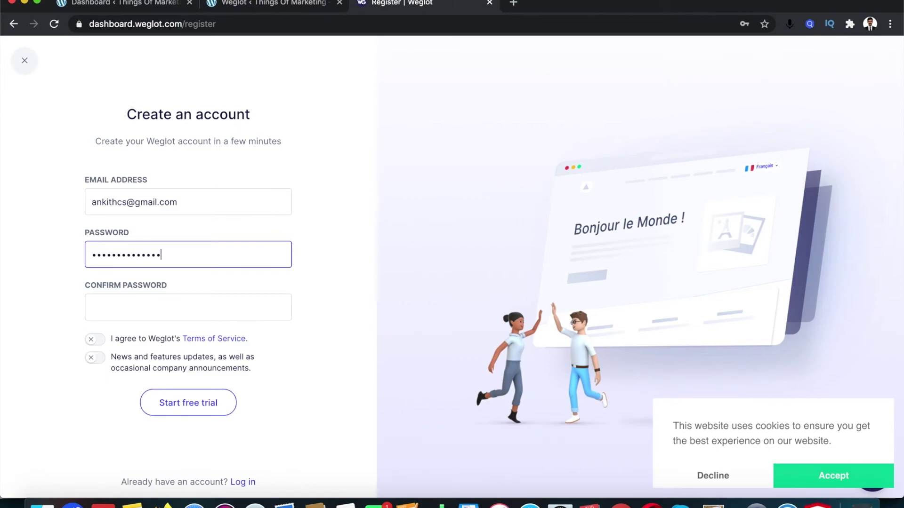
left_click(123, 307)
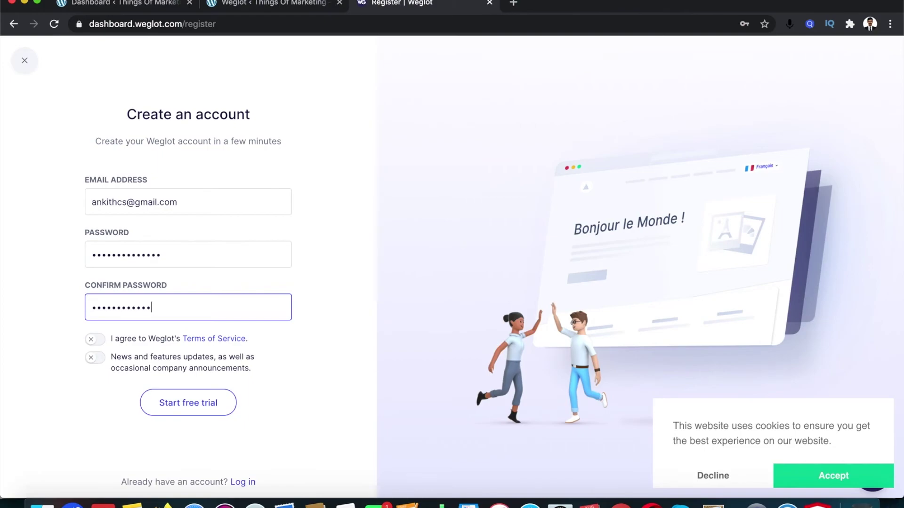
left_click(91, 346)
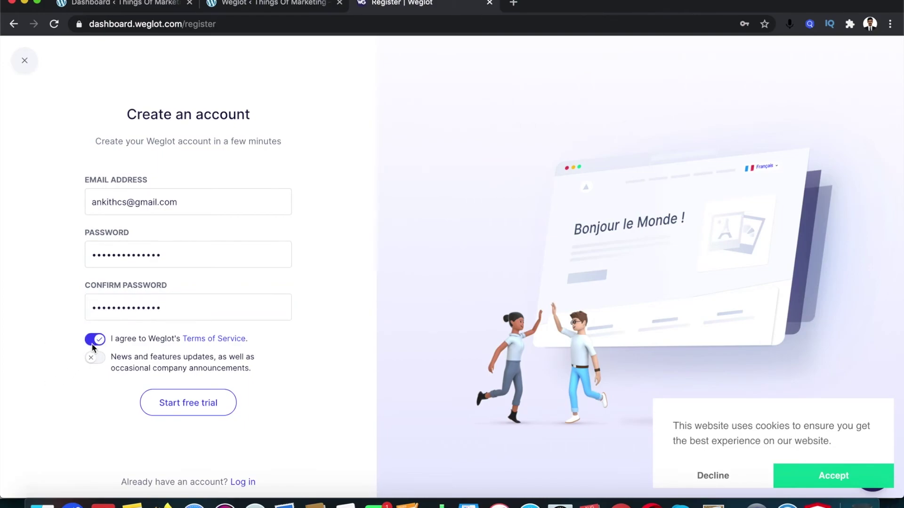
left_click(202, 413)
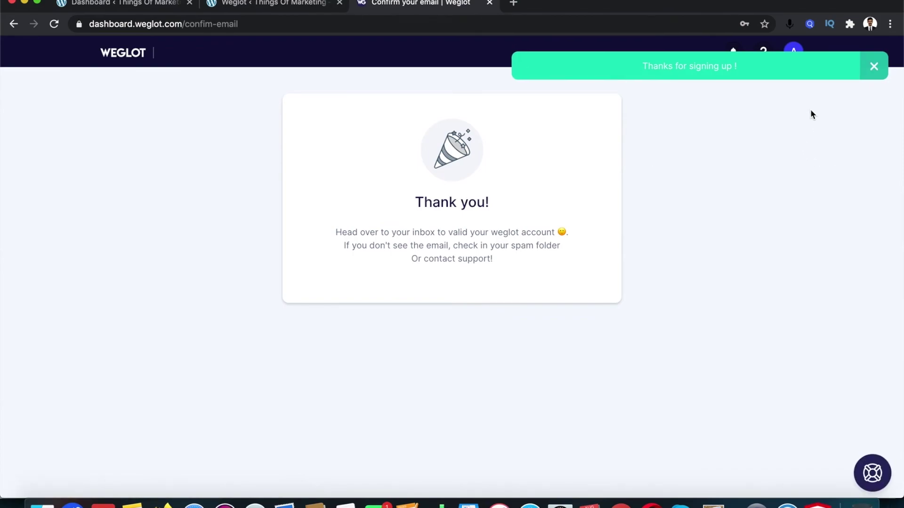
left_click(874, 66)
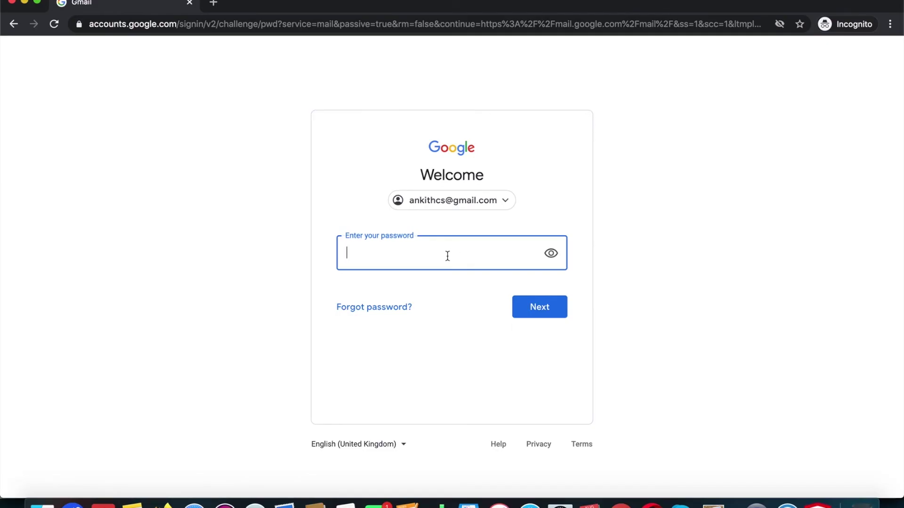
Sign in to Gmail with the account password and open Weglot's confirmation e-mail
type("a•••••••")
key("super+a")
type("••")
key("Return")
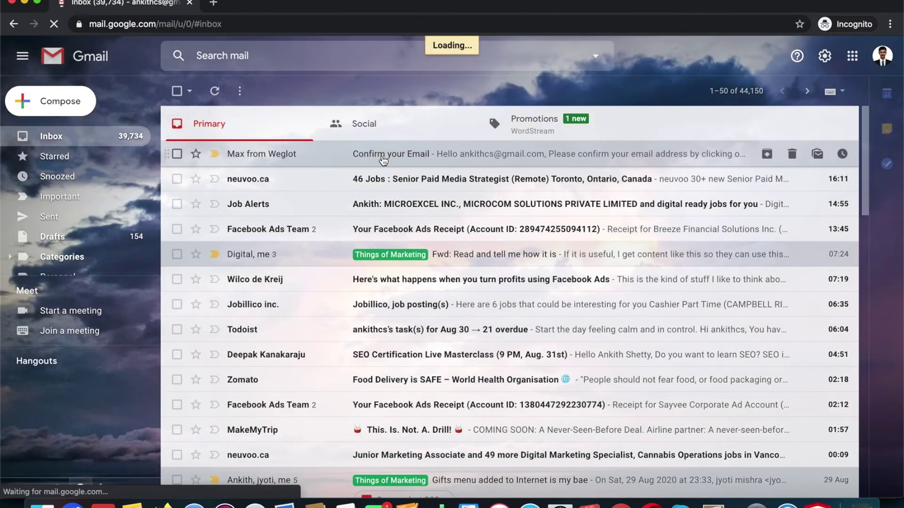
left_click(382, 159)
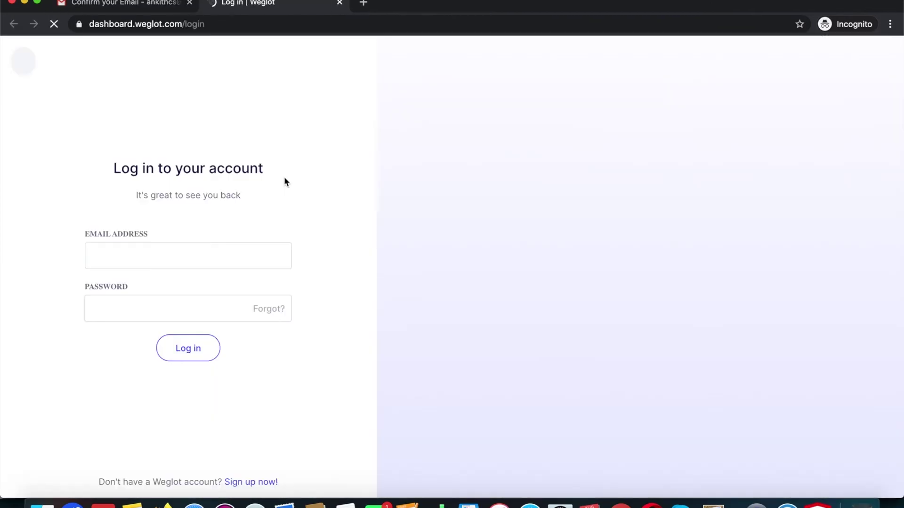
Log in to the Weglot dashboard with the account e-mail and password
left_click(227, 264)
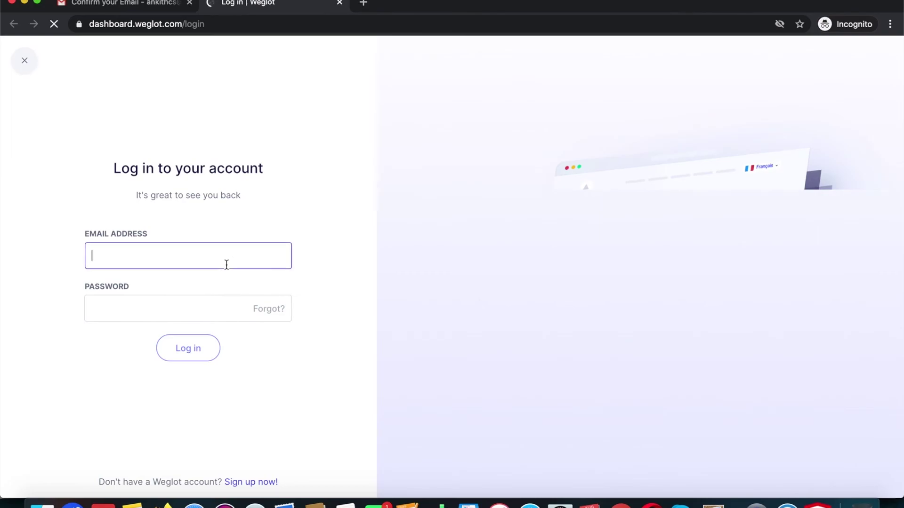
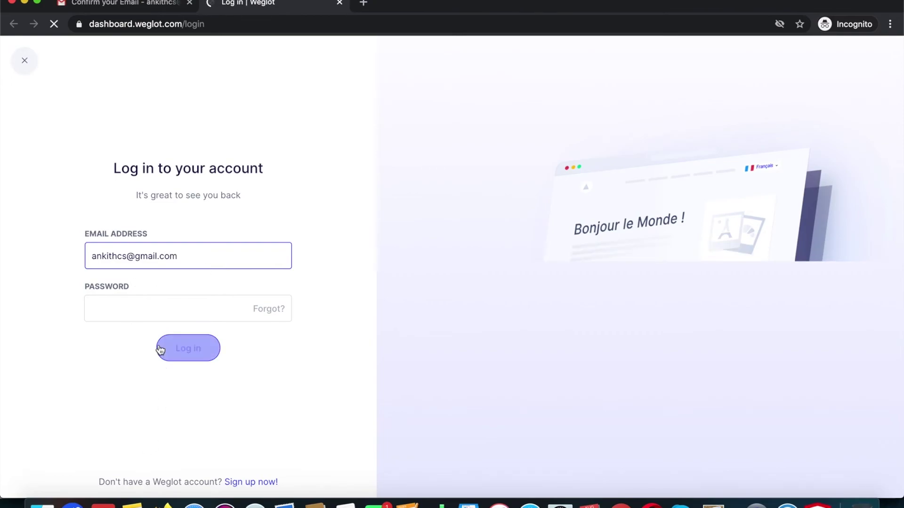
left_click(151, 308)
type("•••••••")
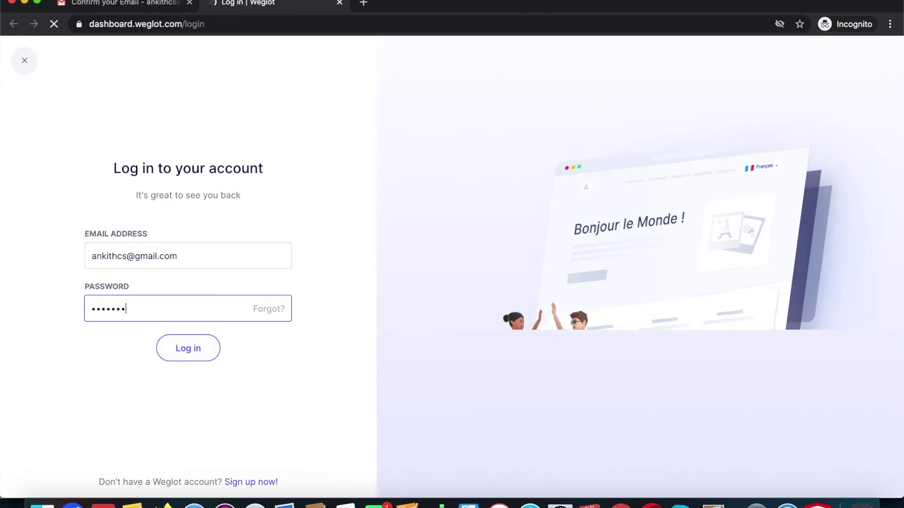
type("•••••••")
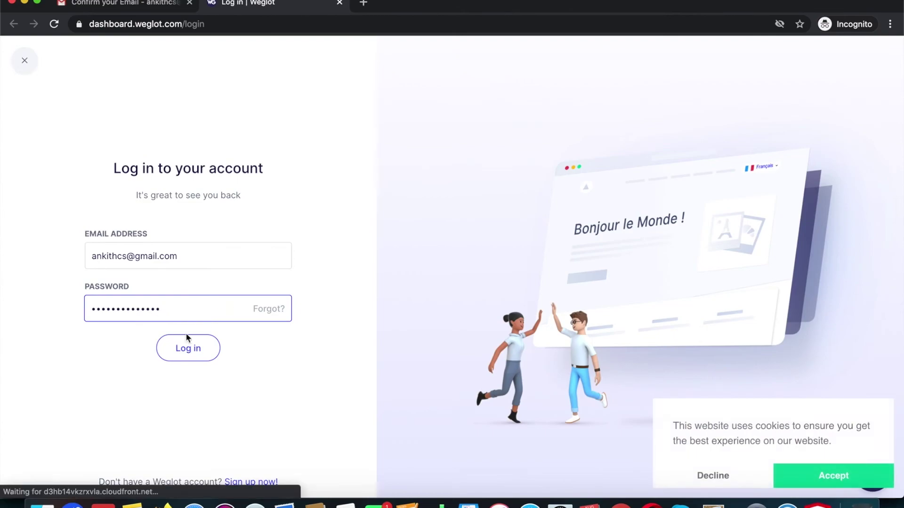
left_click(186, 348)
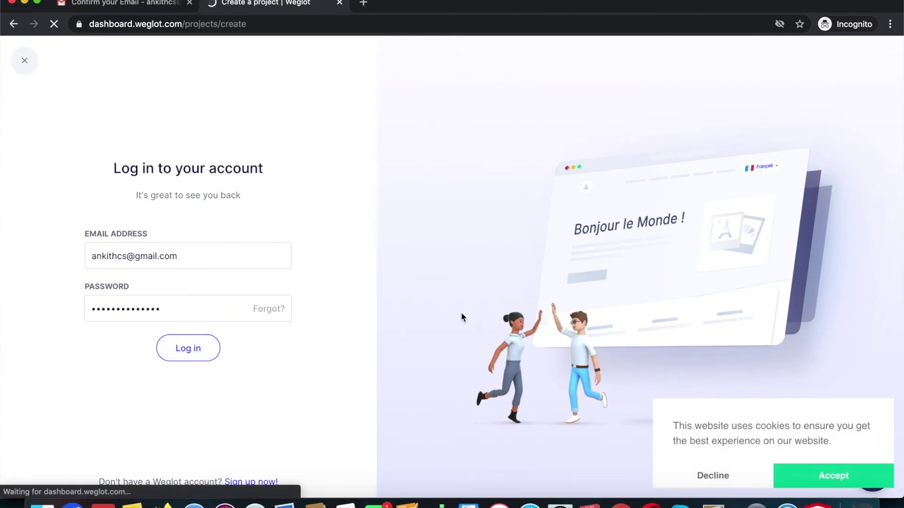
Name the new project 'Things Of Marketing'
left_click(290, 175)
type("Tri")
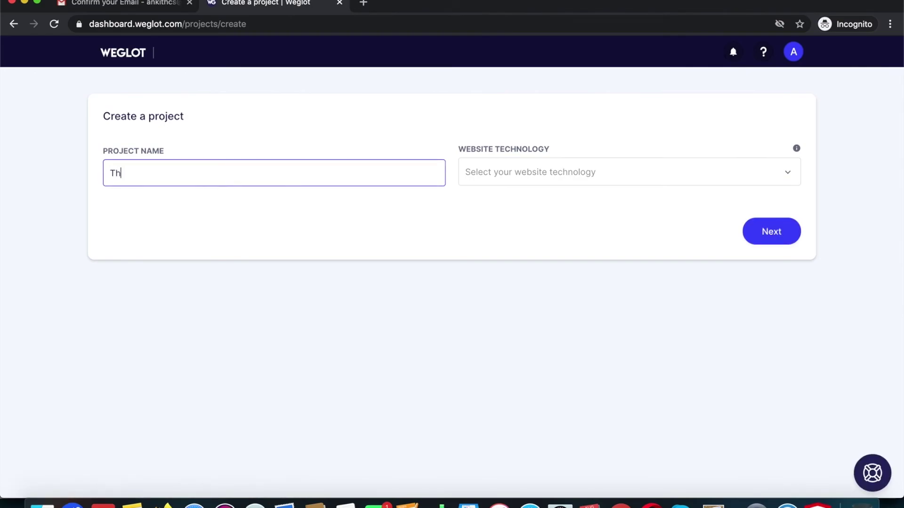
key("BackSpace")
key("BackSpace")
key("BackSpace")
type("Thi")
type("ngs Of Marketing")
Set the website technology to WordPress and create the project
left_click(529, 178)
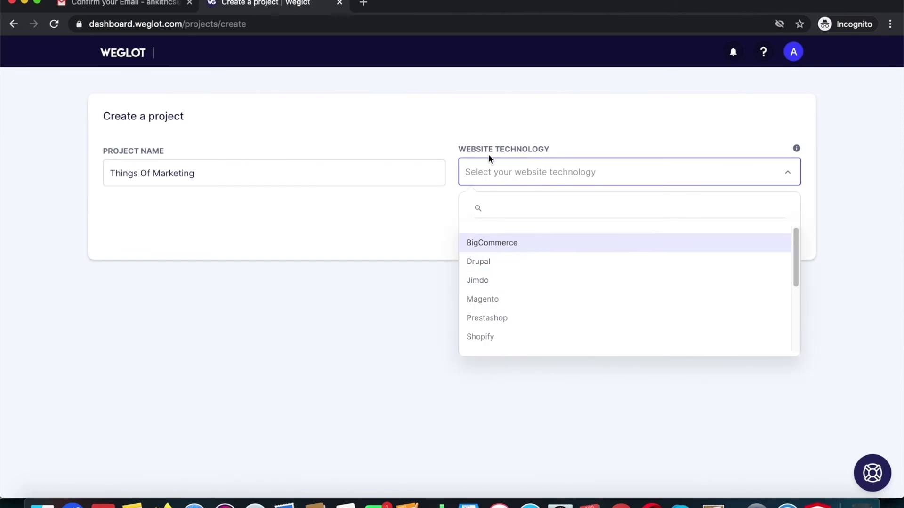
scroll(563, 265, "down", 5)
left_click(549, 312)
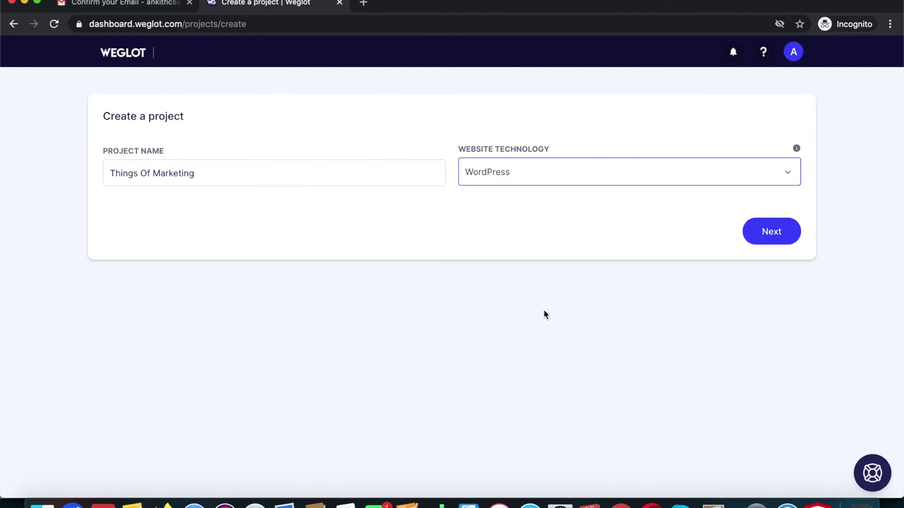
left_click(624, 179)
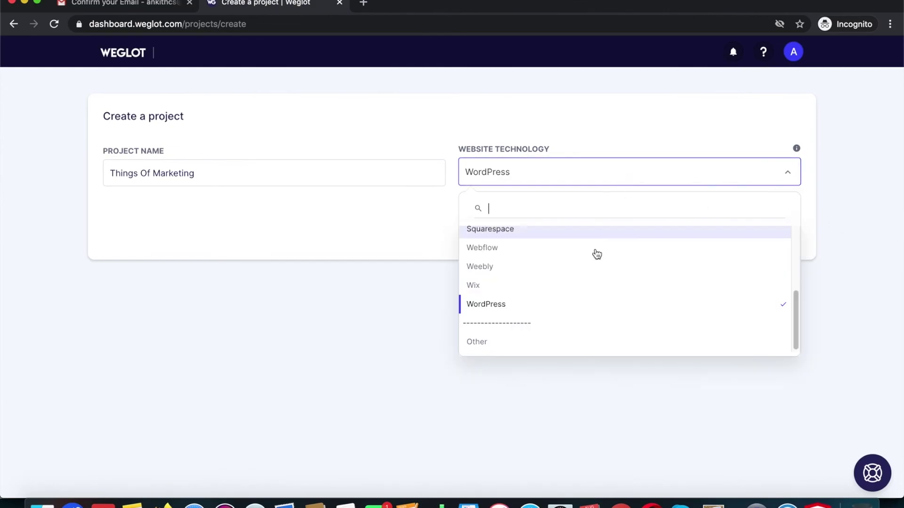
scroll(584, 309, "up", 1)
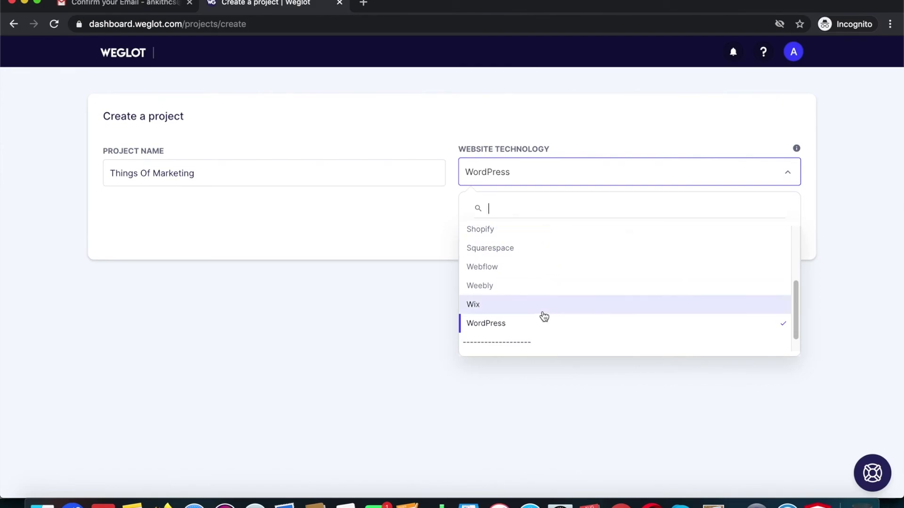
left_click(371, 266)
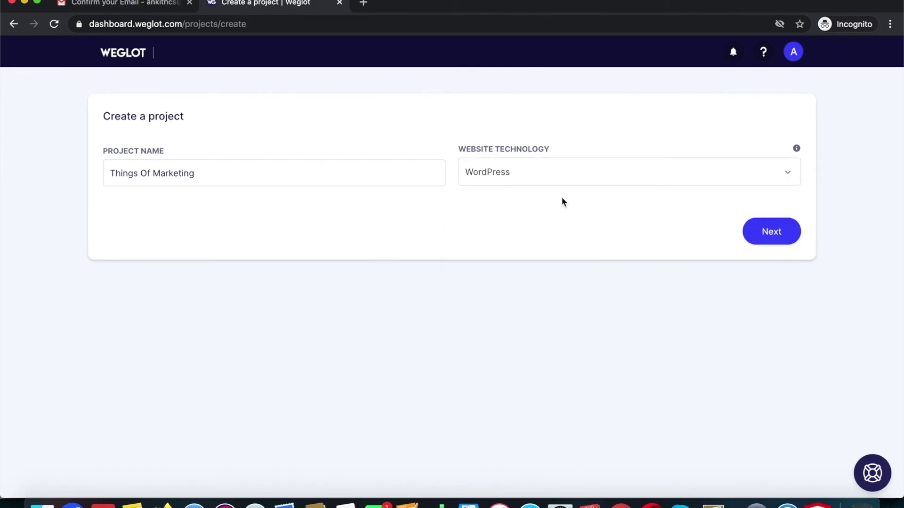
left_click(545, 175)
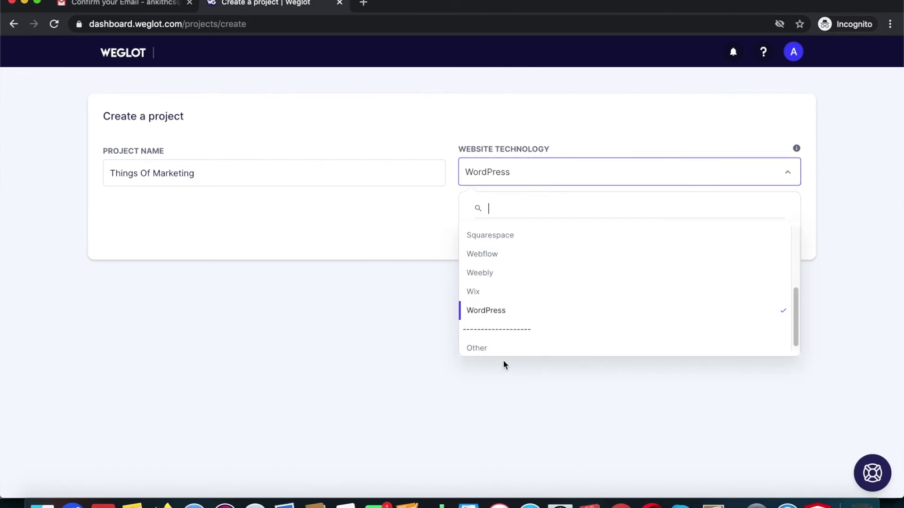
left_click(509, 320)
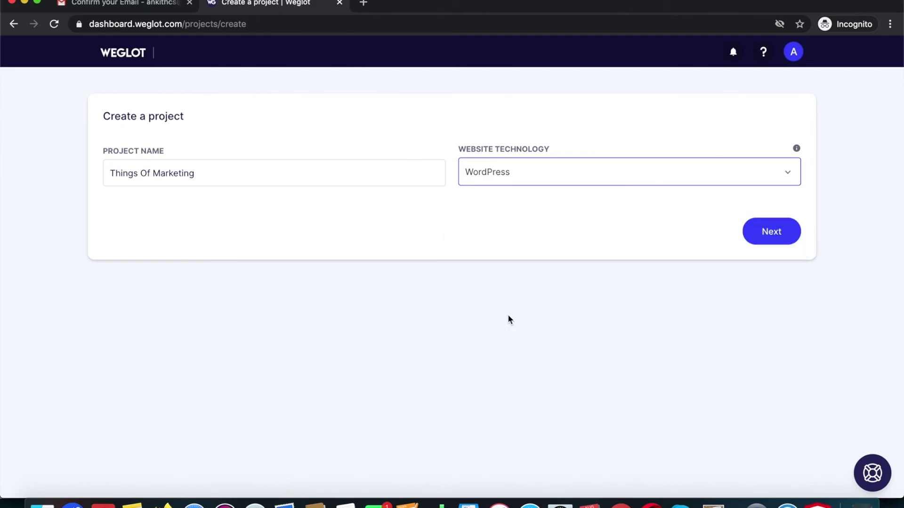
left_click(780, 240)
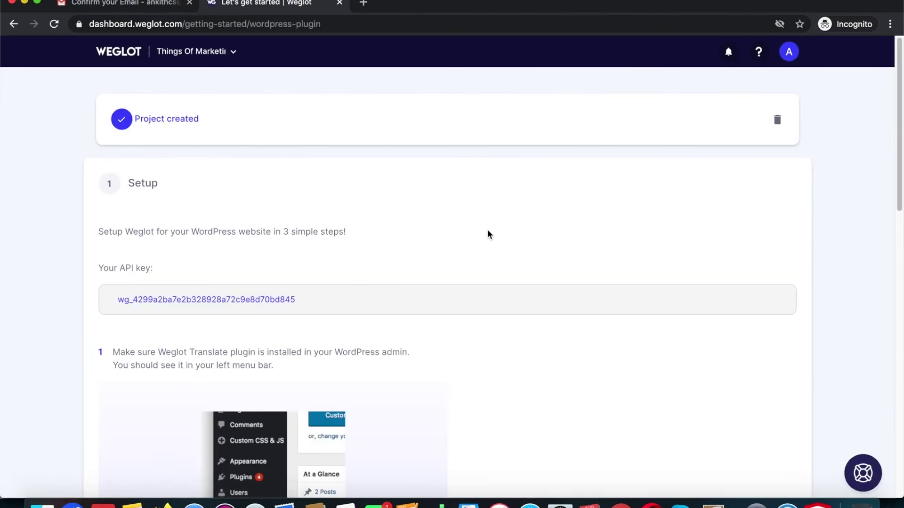
Copy the project's API key and close the leftover confirmation tab
scroll(488, 234, "down", 1)
mouse_move(591, 294)
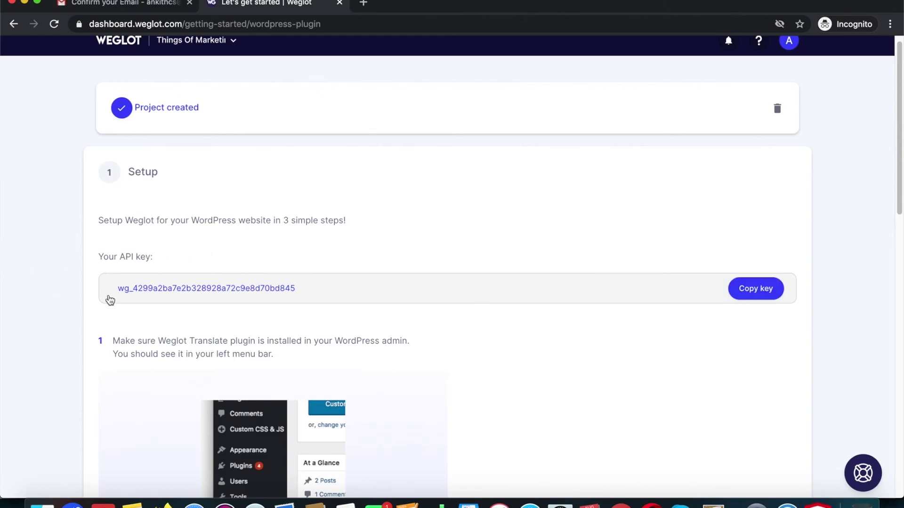
left_click(776, 296)
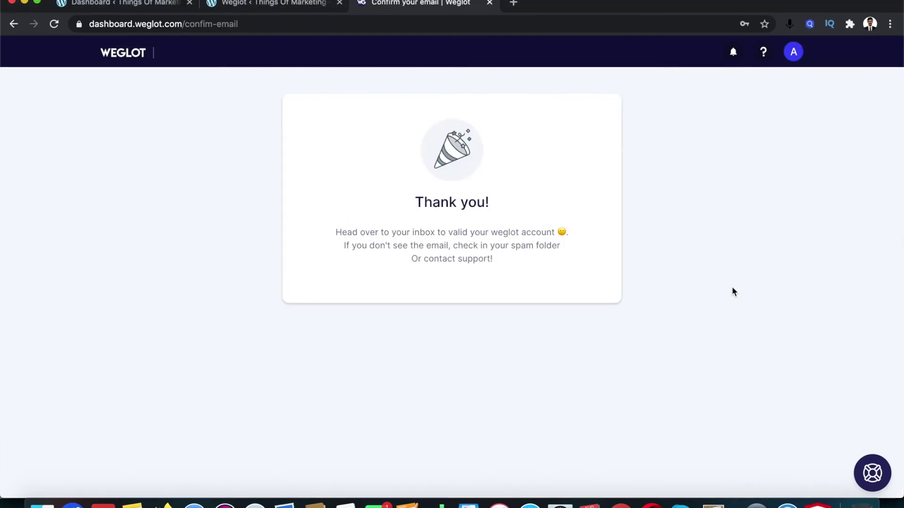
left_click(489, 3)
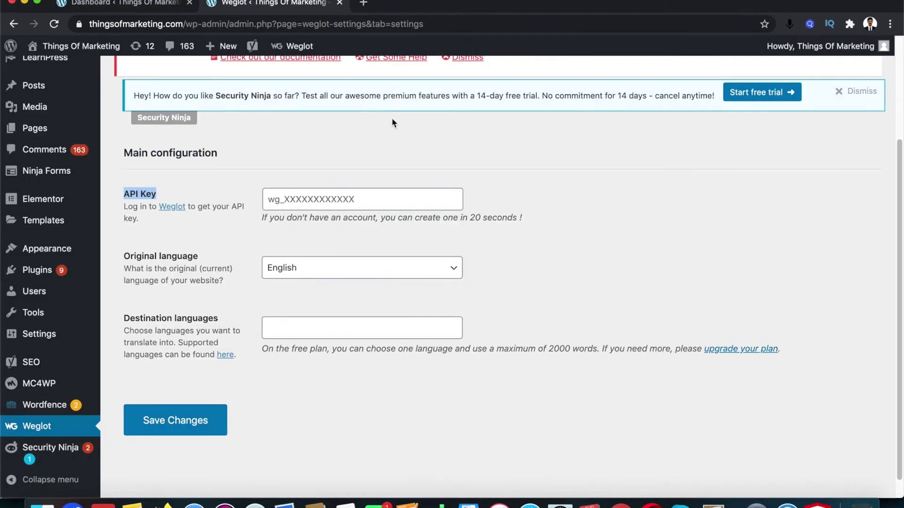
Paste the copied key into Weglot's API Key field, then load thingsofmarketing.com in a new tab
left_click(312, 201)
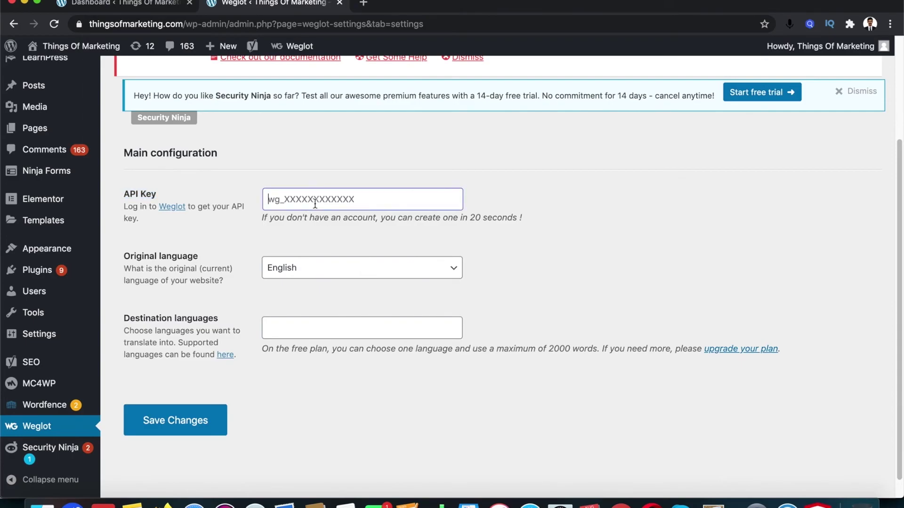
key("super+v")
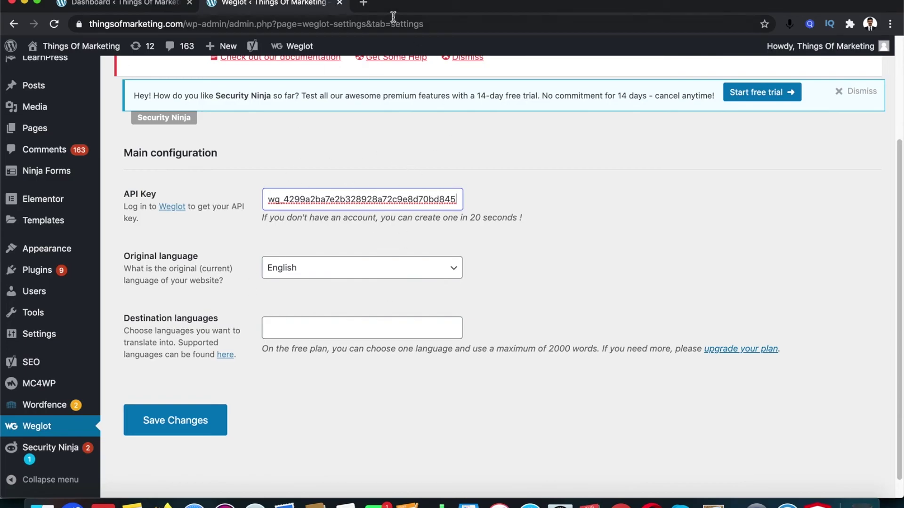
left_click(366, 5)
type("thingsofmarketing.com")
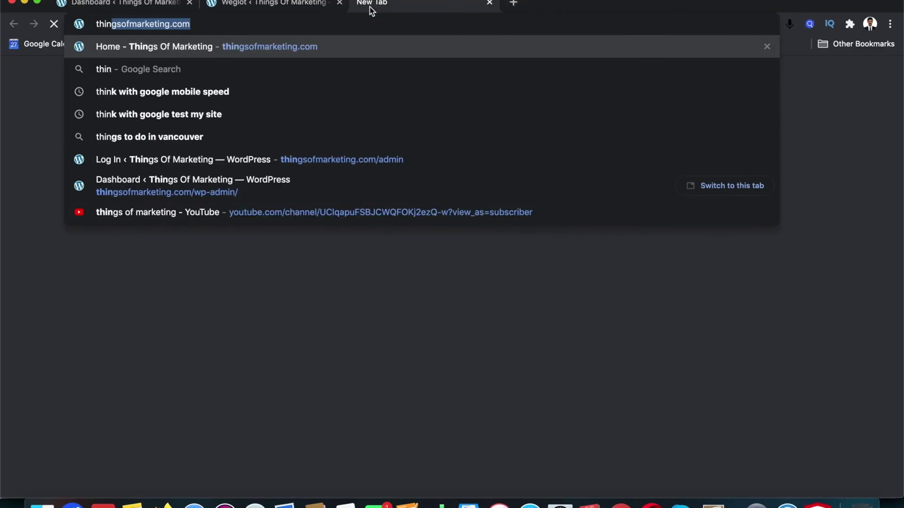
key("Return")
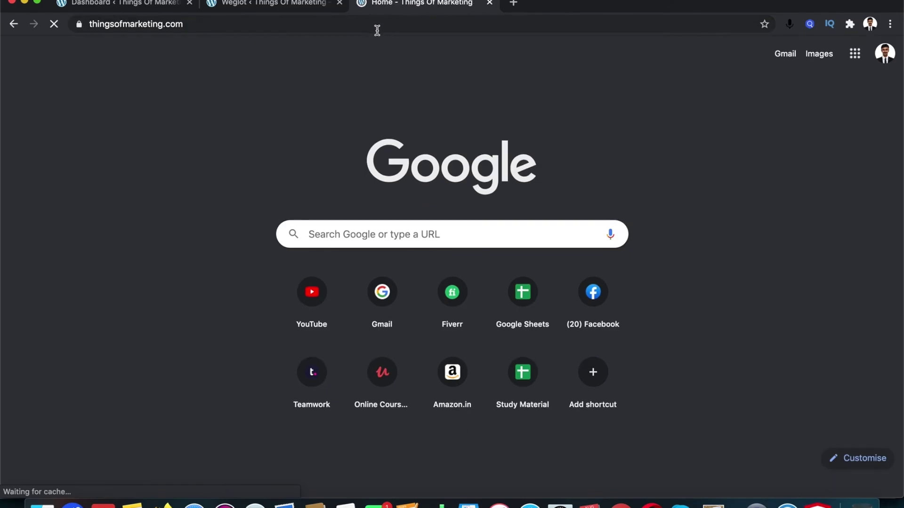
Browse the live site's Blog page, then return to the Weglot settings tab
scroll(440, 173, "down", 15)
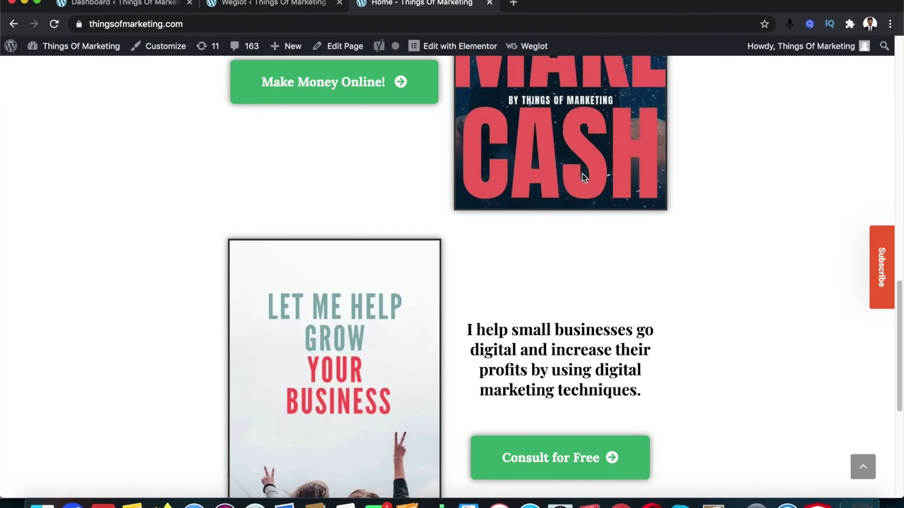
scroll(584, 177, "up", 15)
left_click(478, 230)
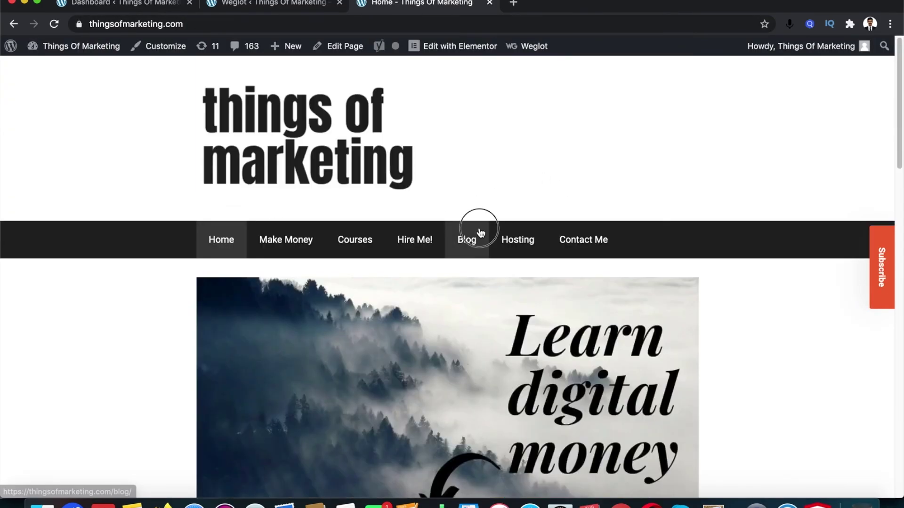
scroll(545, 143, "down", 10)
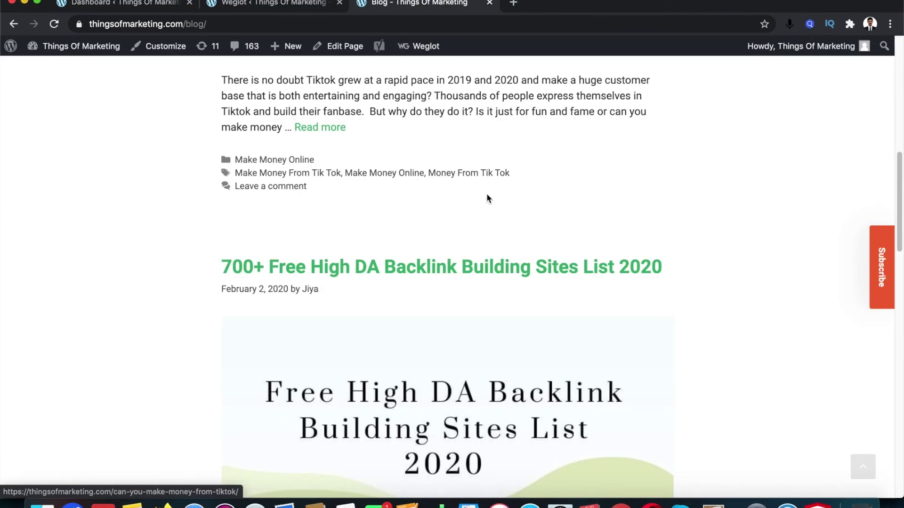
scroll(440, 205, "down", 5)
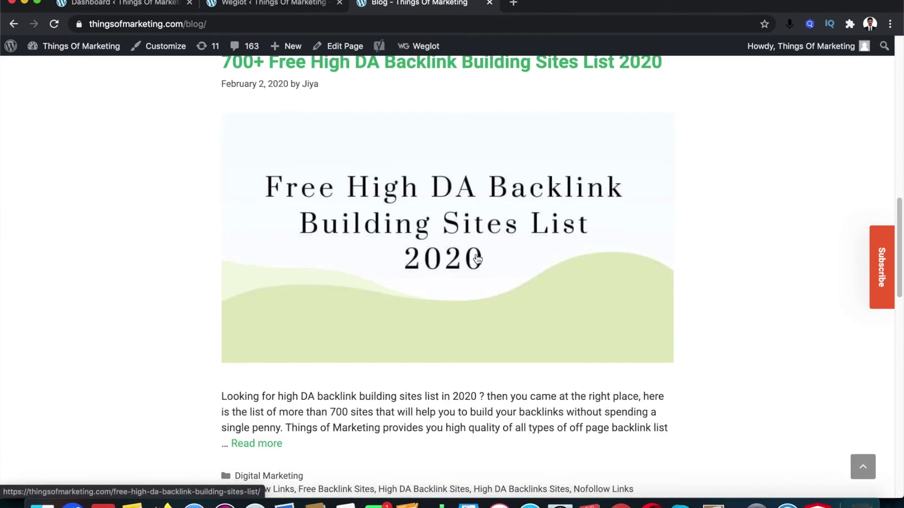
scroll(476, 256, "up", 15)
left_click(290, 4)
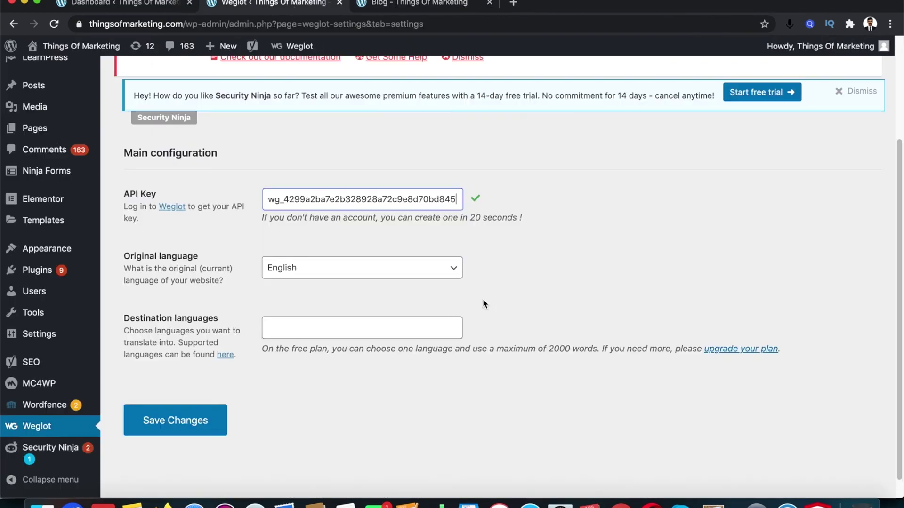
Keep English as original language, add French as destination language, and save the settings
left_click(312, 273)
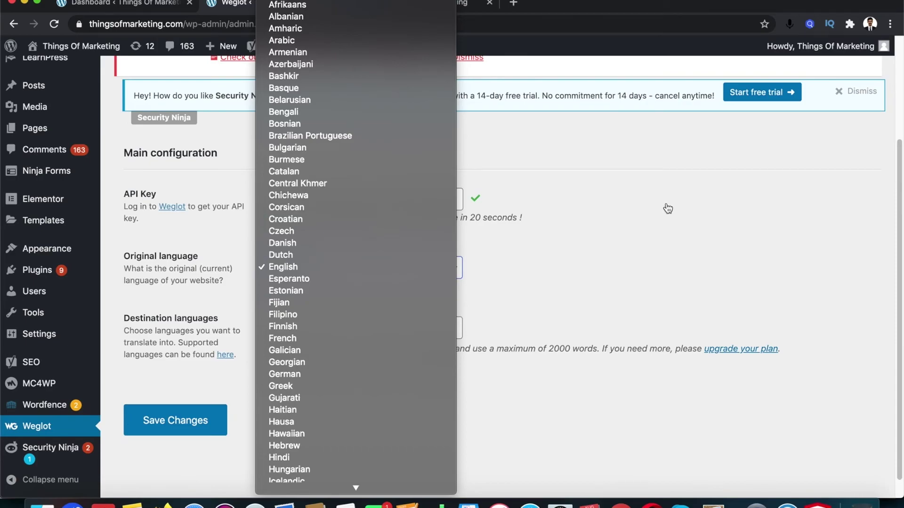
left_click(629, 256)
left_click(355, 337)
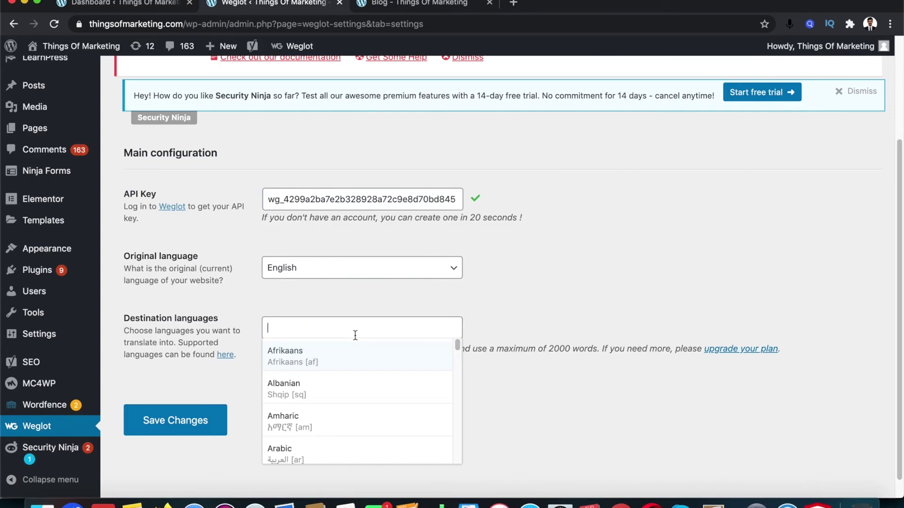
type("Frec")
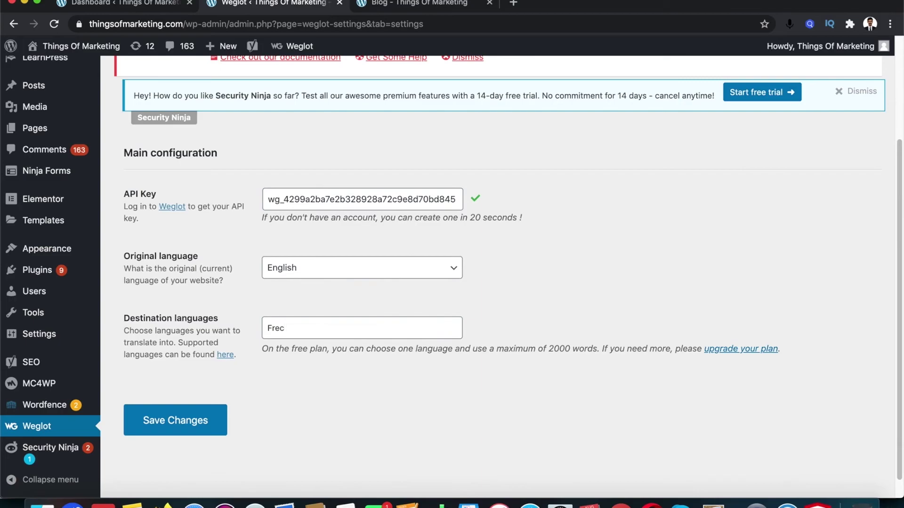
key("BackSpace")
type("nch")
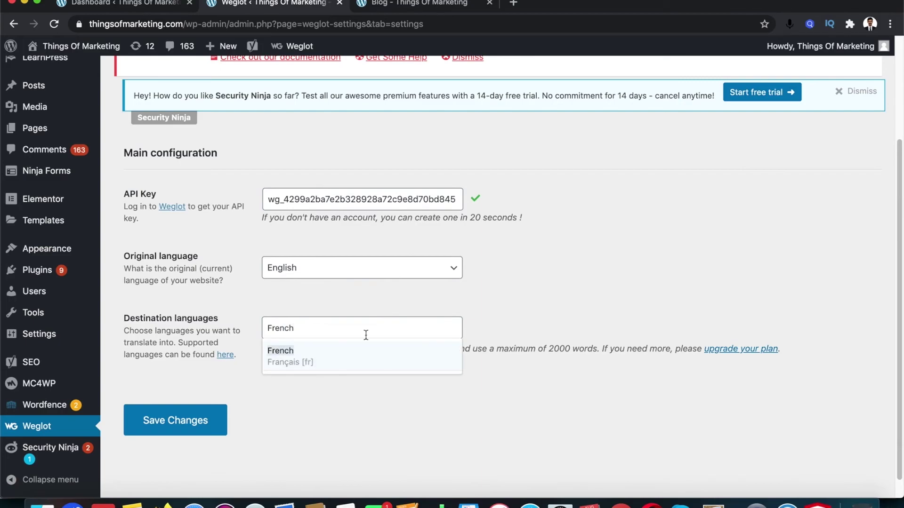
left_click(362, 357)
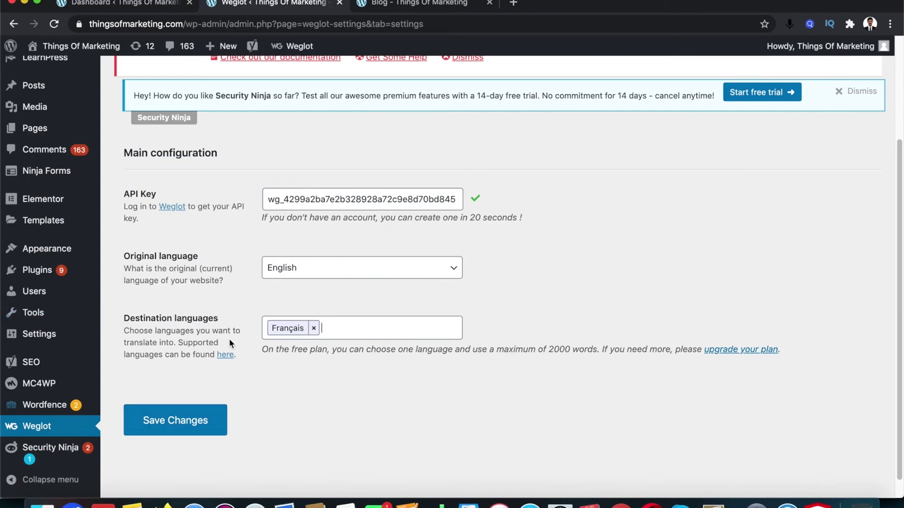
left_click(188, 426)
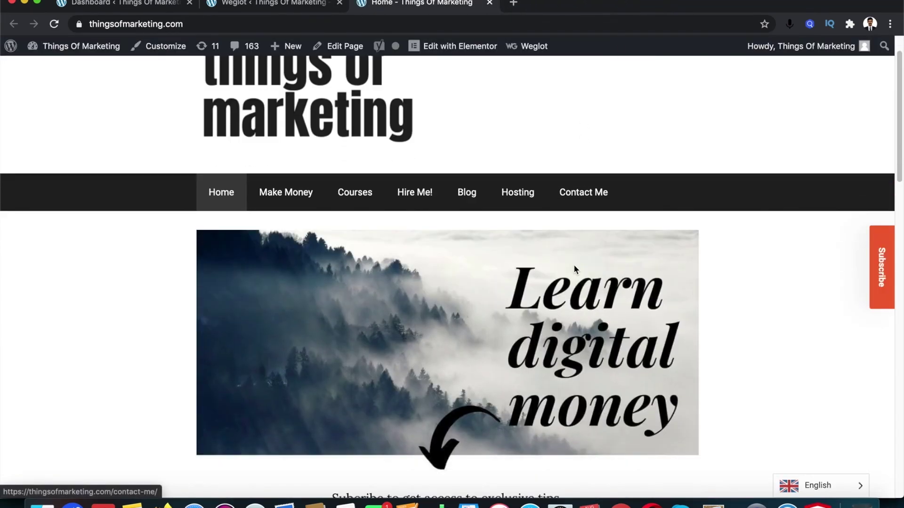
Open the live site's bottom-right language switcher and scroll through the homepage
left_click(861, 489)
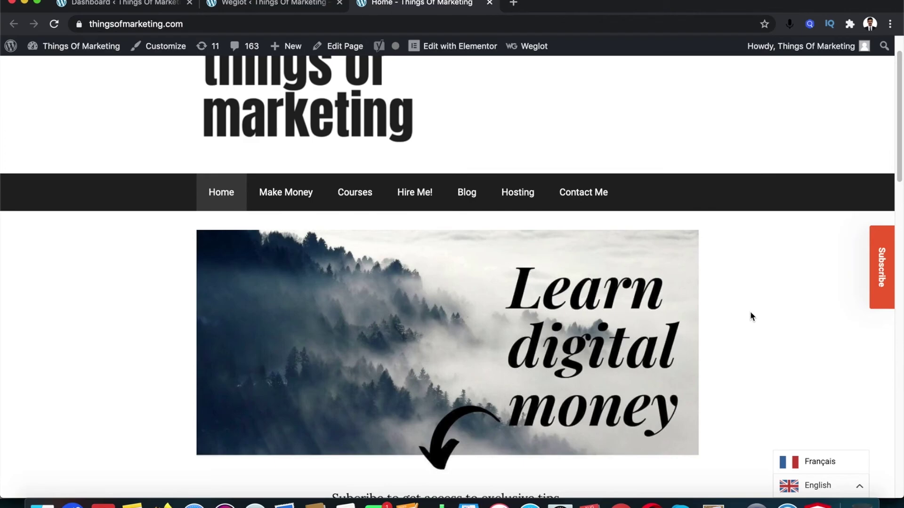
scroll(683, 330, "down", 8)
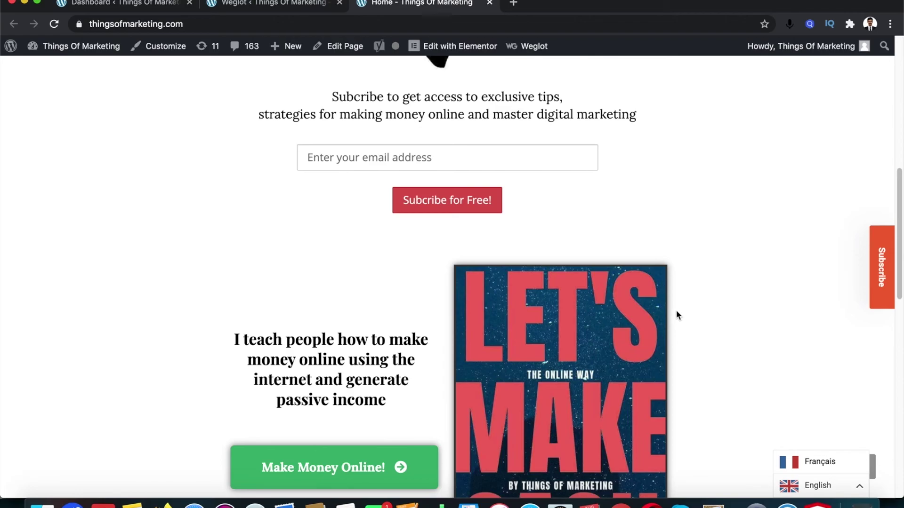
scroll(395, 242, "up", 4)
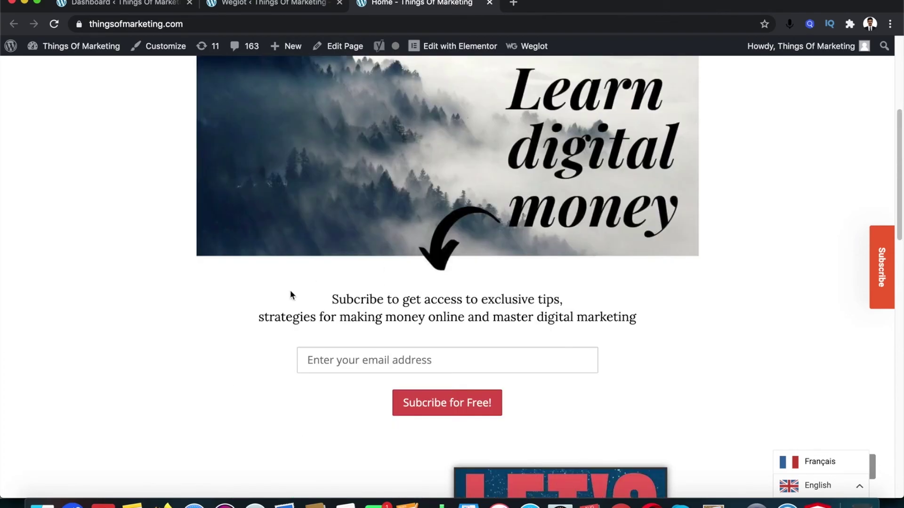
scroll(408, 285, "down", 11)
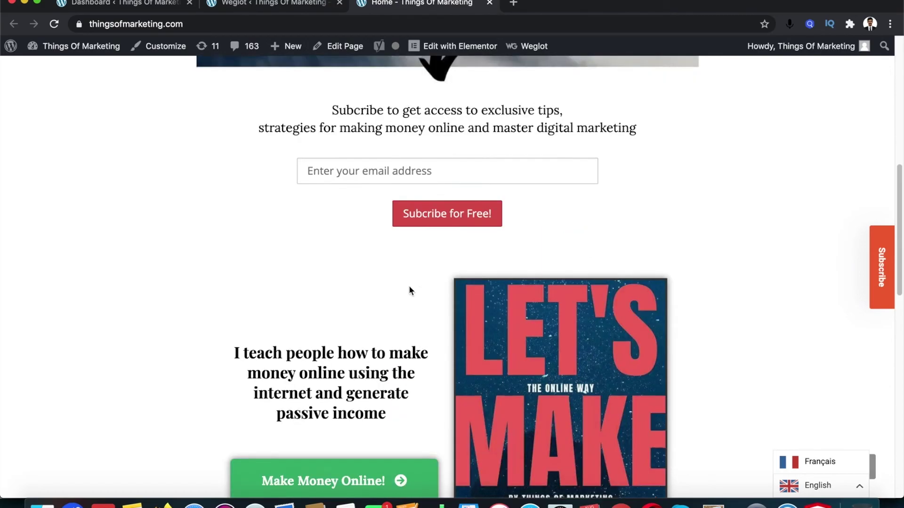
scroll(424, 299, "down", 4)
scroll(463, 296, "up", 15)
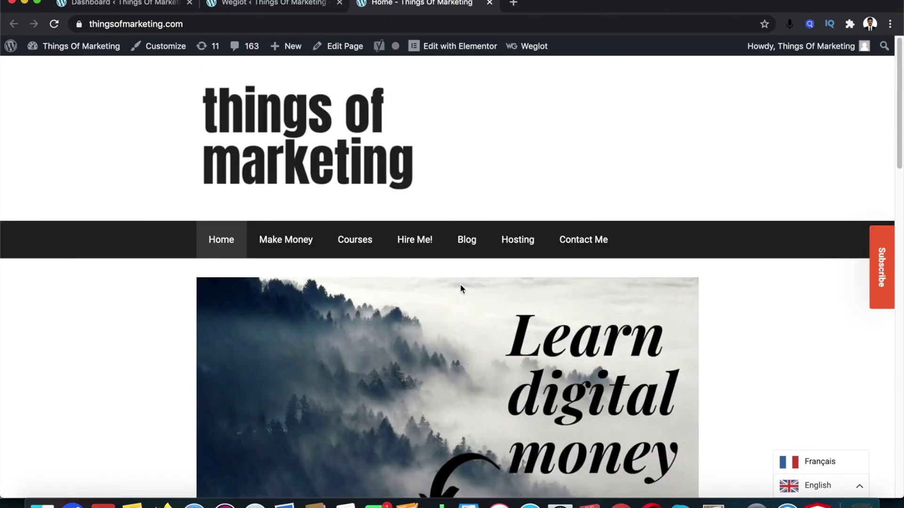
Open the Blog page and switch it to Français with the language switcher
left_click(465, 244)
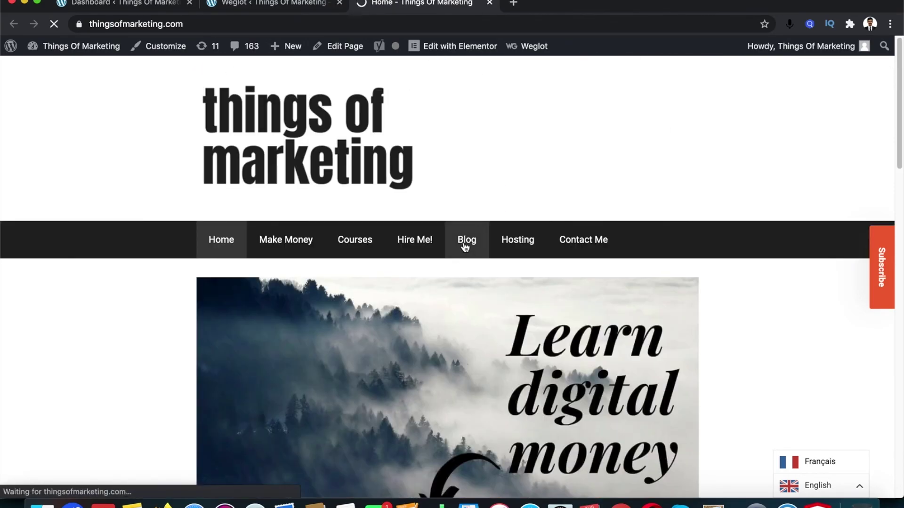
scroll(460, 286, "down", 10)
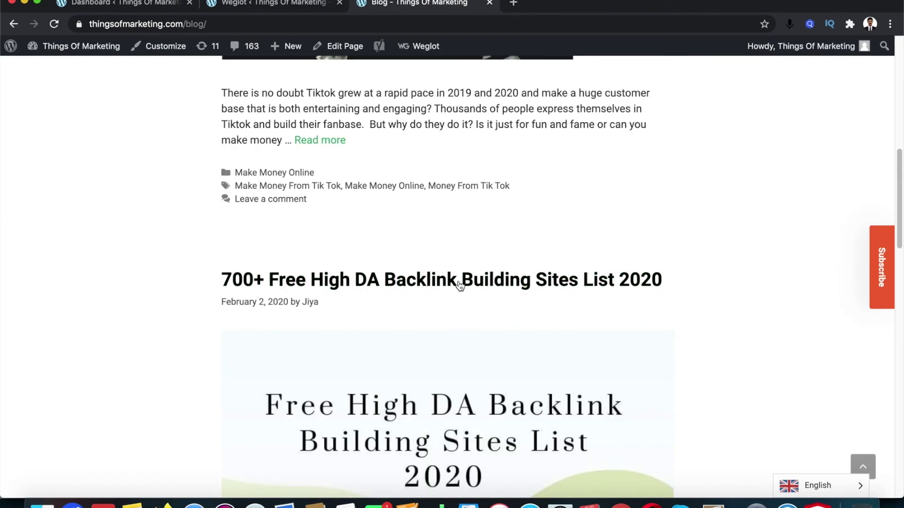
scroll(460, 286, "up", 4)
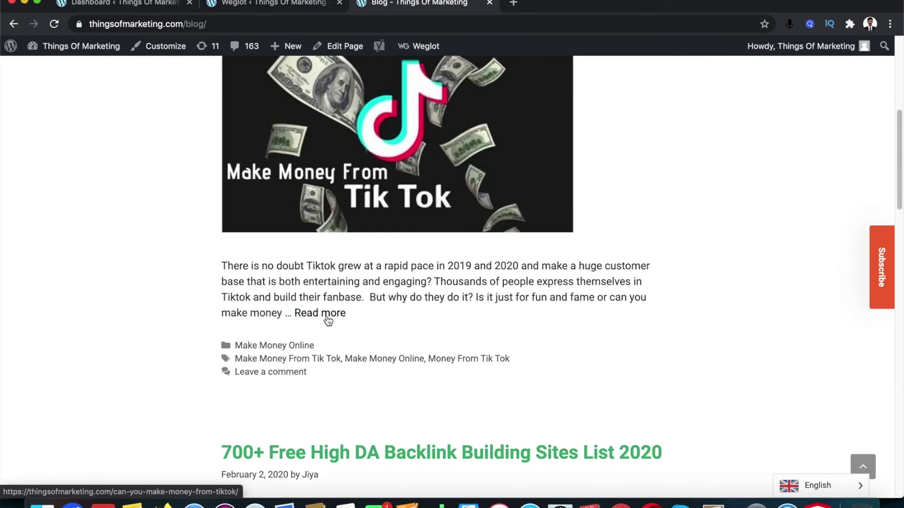
scroll(618, 348, "up", 3)
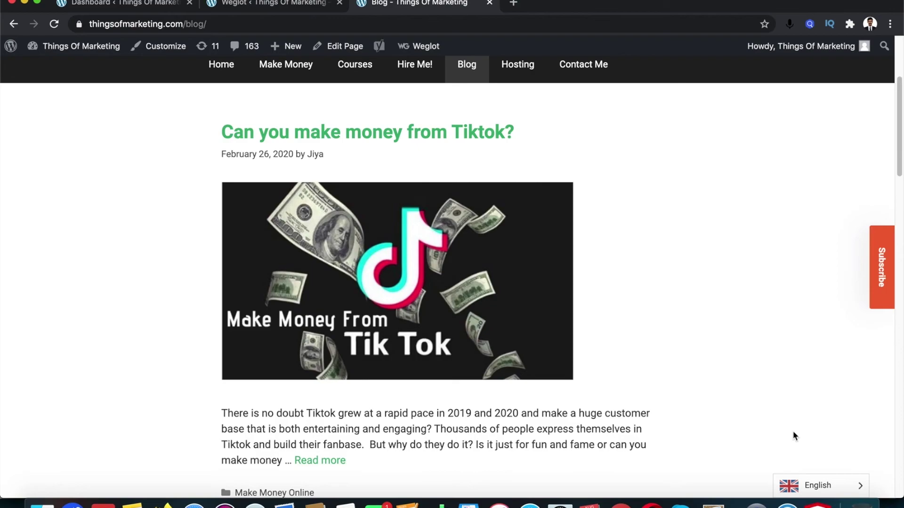
mouse_move(862, 490)
left_click(835, 466)
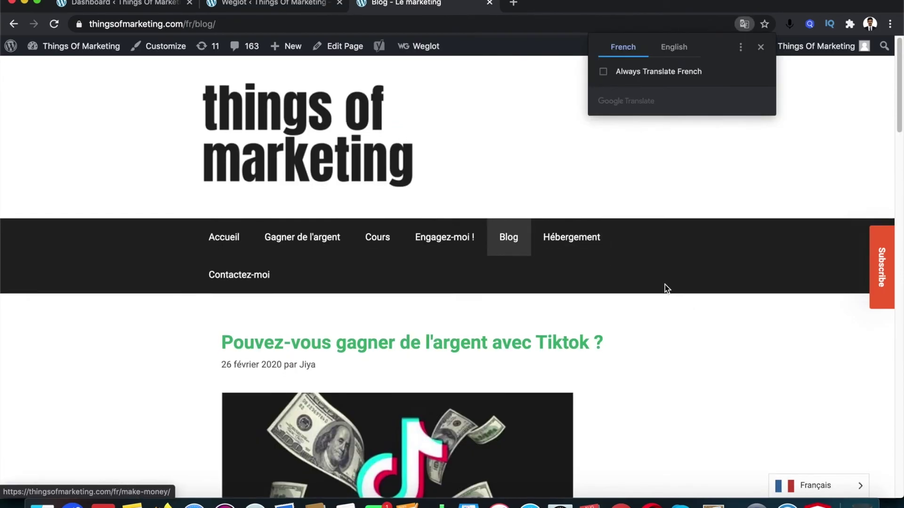
Browse the French blog, switch back to English, and return to the Weglot settings
scroll(664, 289, "down", 2)
scroll(696, 242, "down", 2)
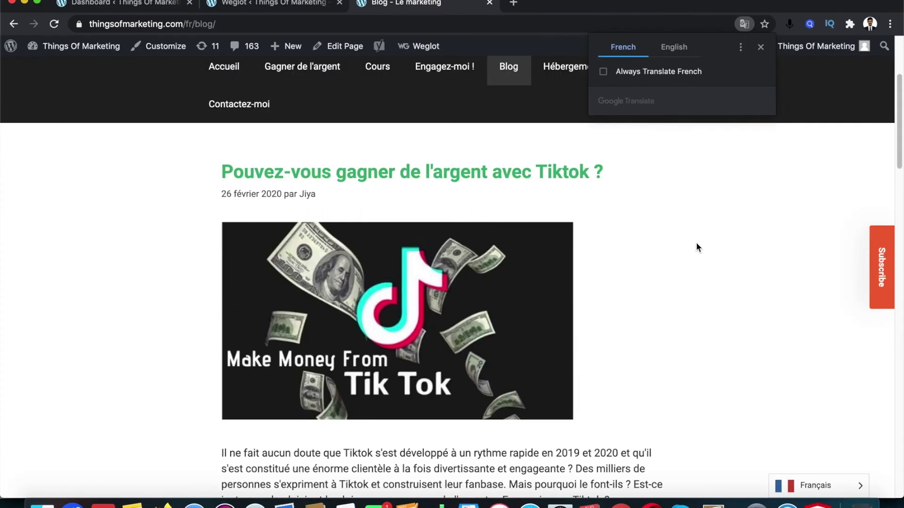
scroll(696, 245, "down", 8)
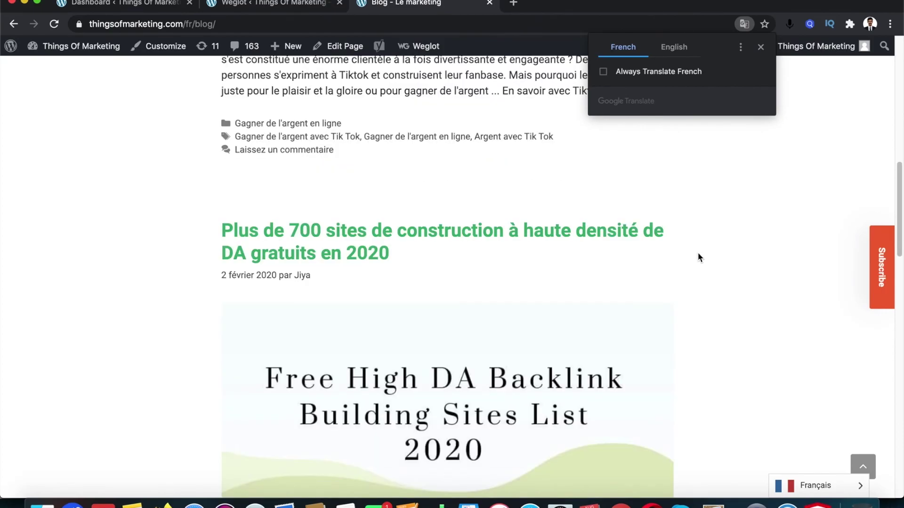
scroll(698, 254, "down", 18)
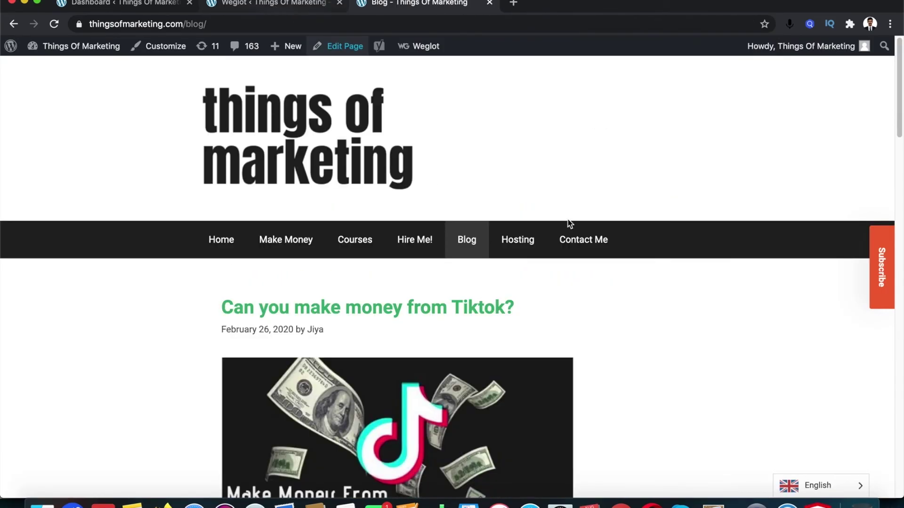
scroll(568, 219, "down", 1)
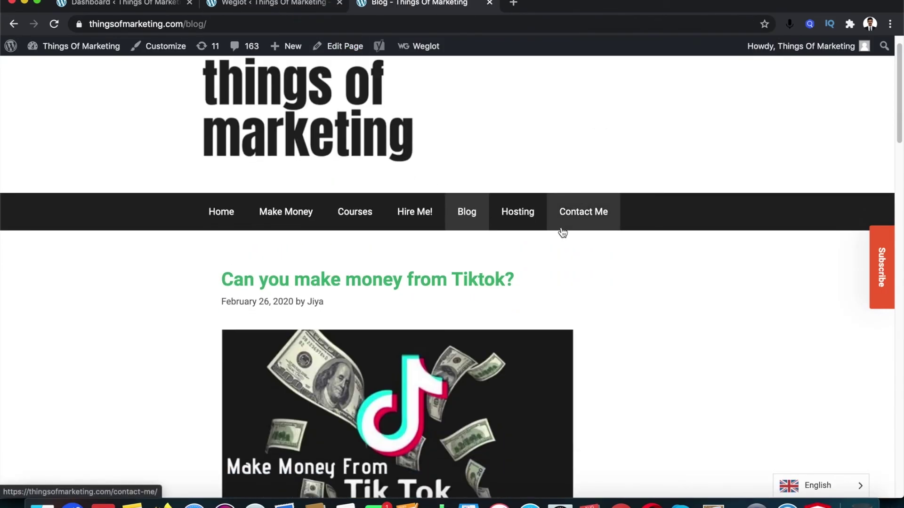
scroll(563, 231, "up", 1)
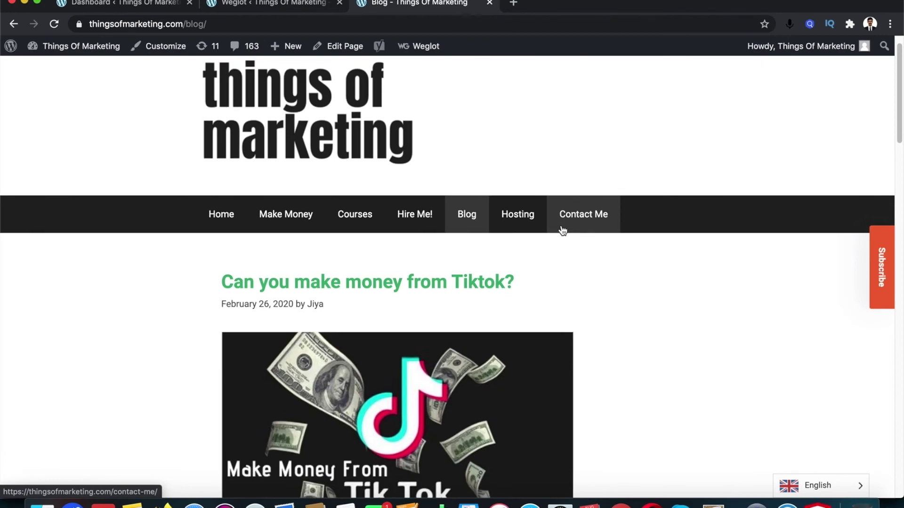
left_click(860, 486)
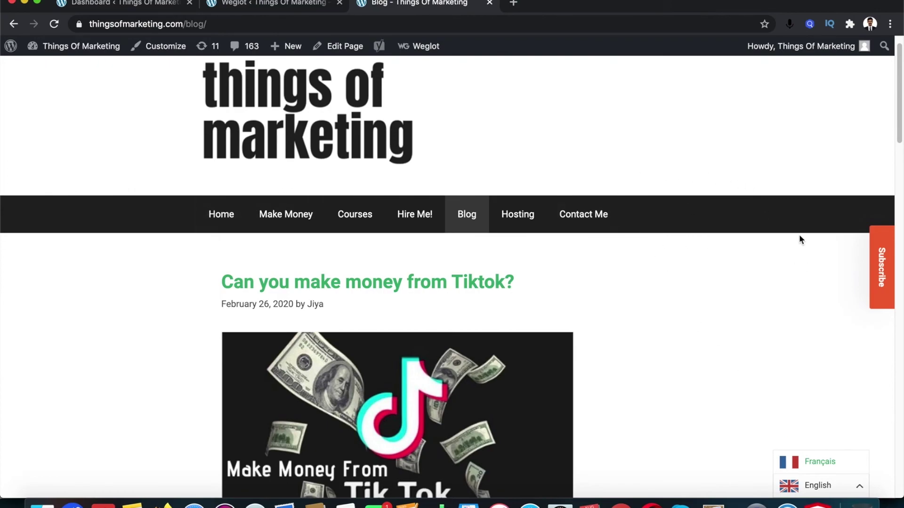
left_click(298, 3)
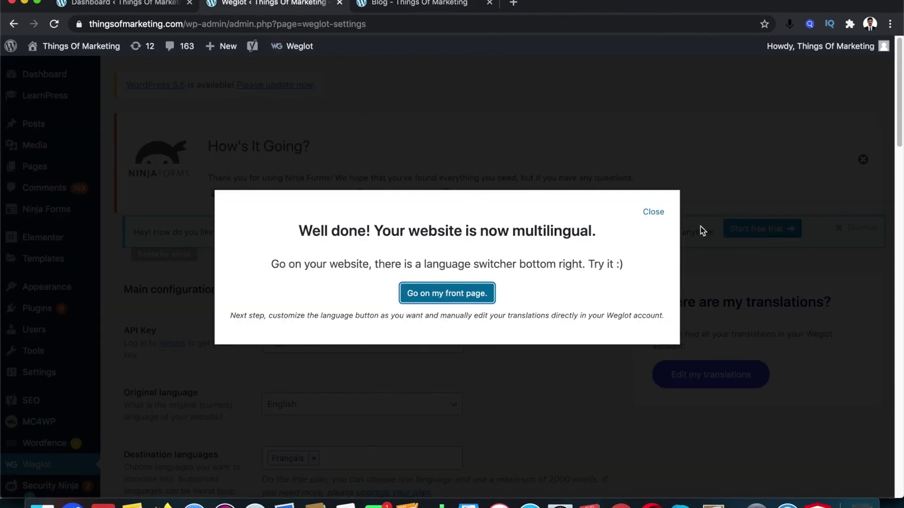
Dismiss the 'Well done' multilingual message and open the Appearance > Menus editor
left_click(654, 213)
scroll(47, 349, "down", 1)
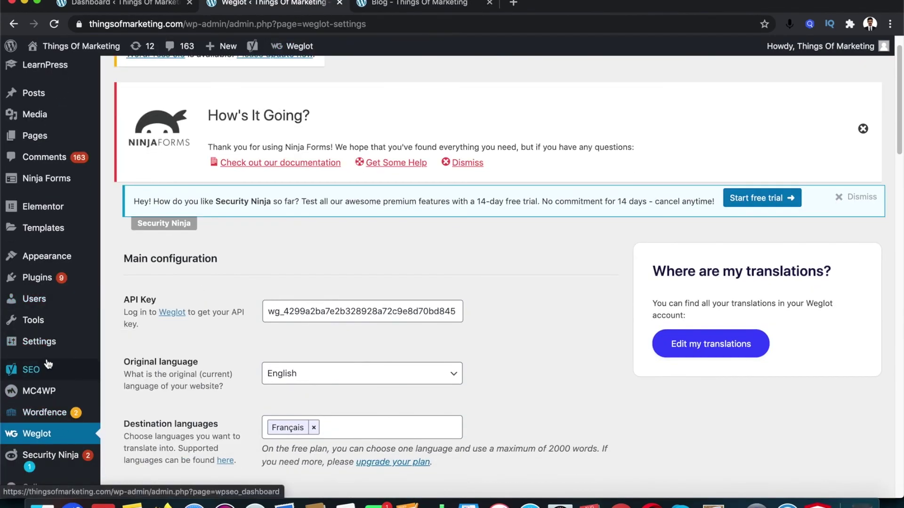
mouse_move(50, 354)
mouse_move(47, 261)
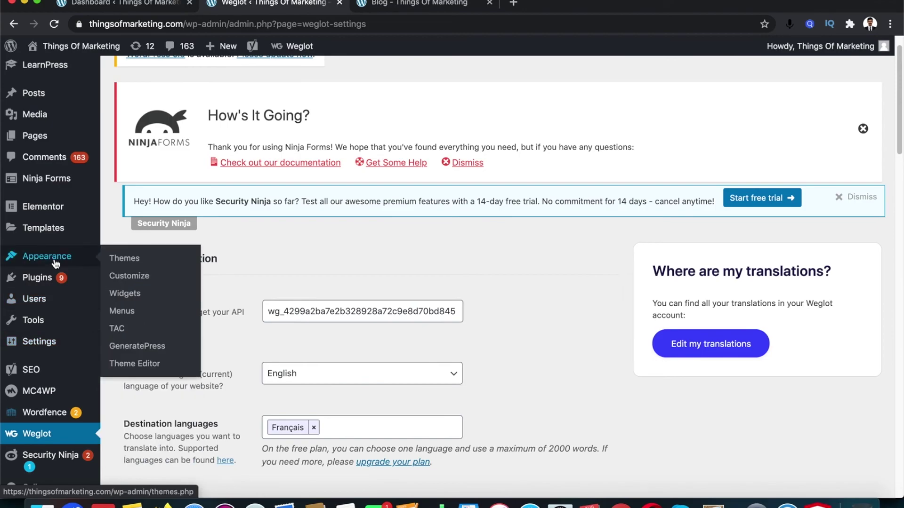
left_click(125, 314)
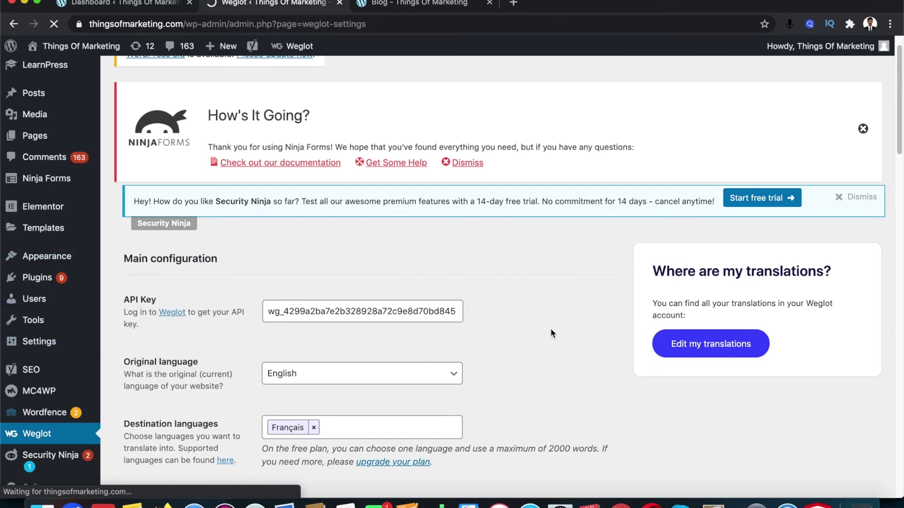
scroll(543, 326, "down", 6)
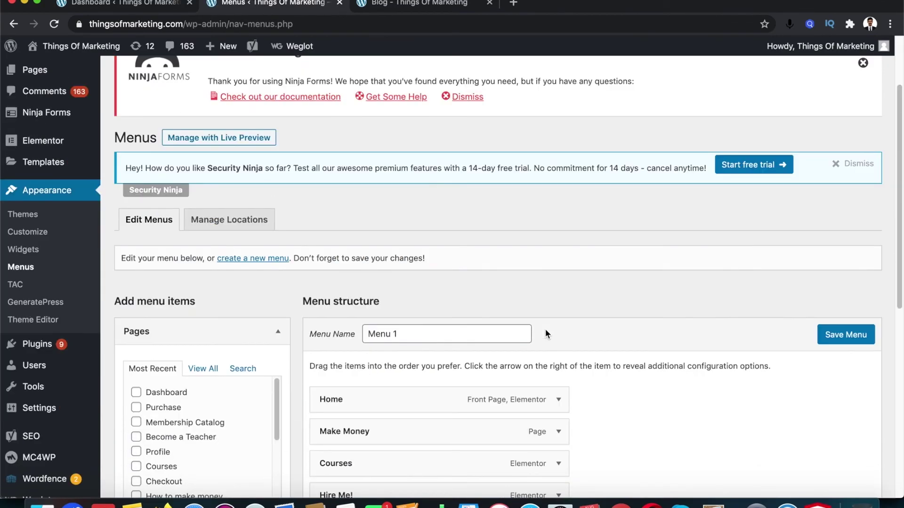
scroll(252, 394, "down", 5)
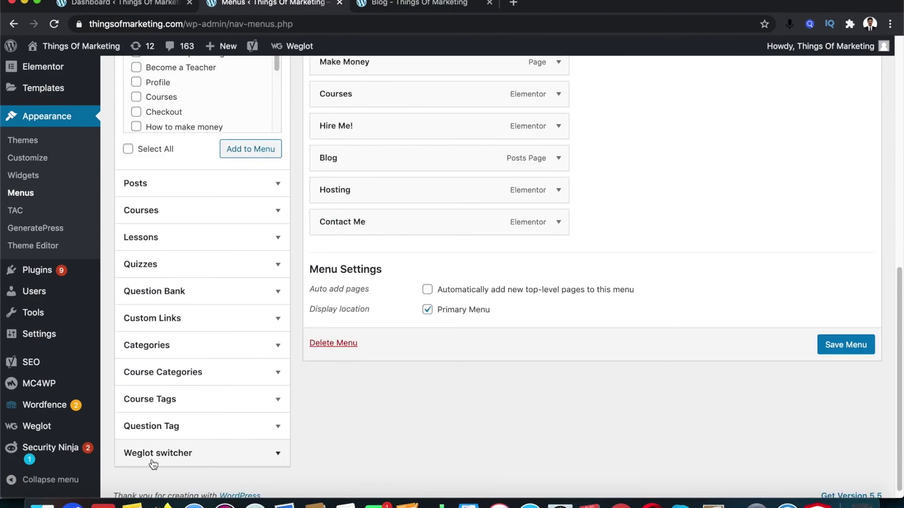
Add the Weglot Switcher item to Menu 1 and save the menu
left_click(277, 455)
left_click(136, 390)
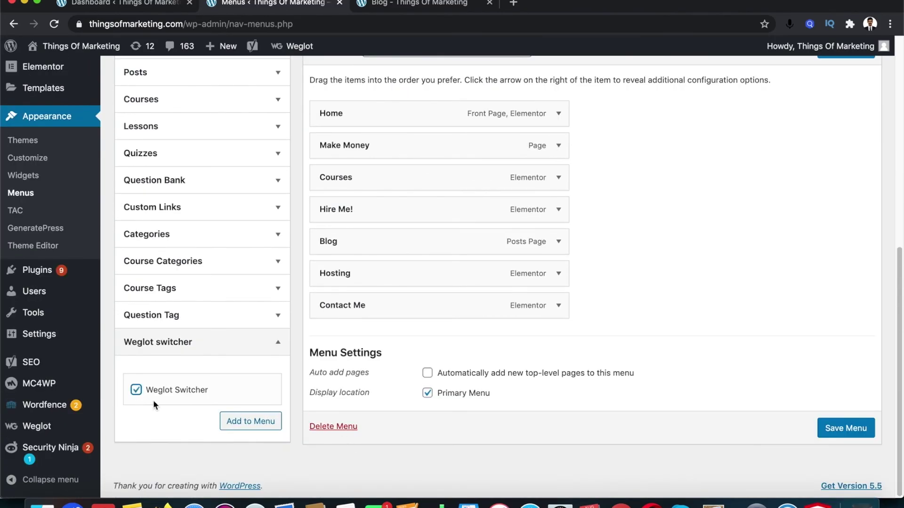
left_click(266, 425)
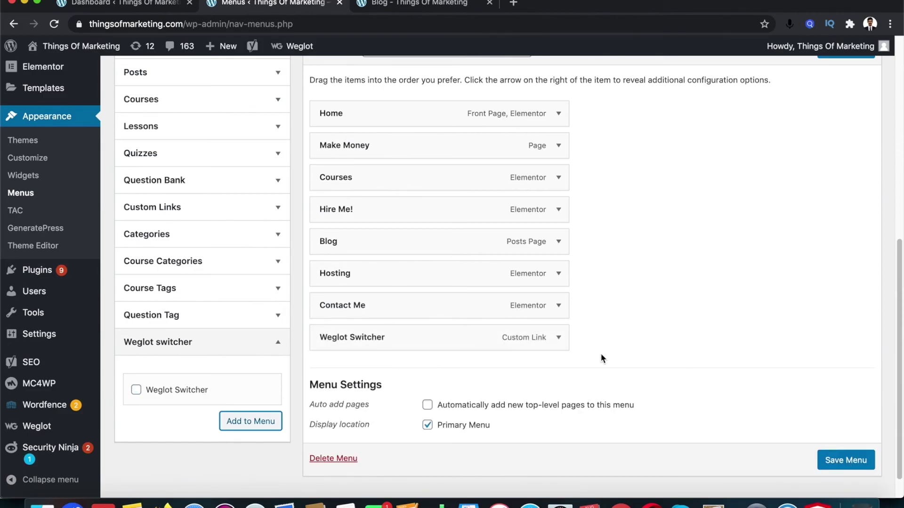
scroll(409, 302, "up", 3)
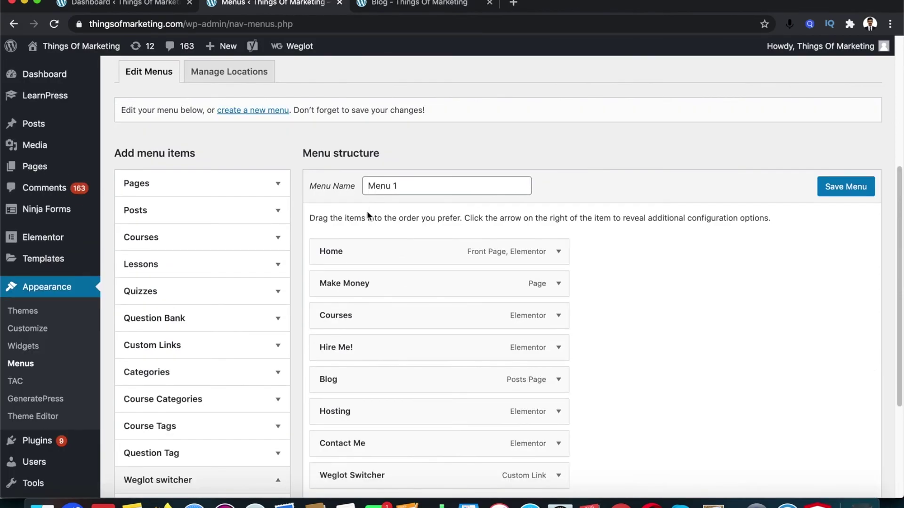
scroll(410, 191, "down", 4)
left_click(845, 428)
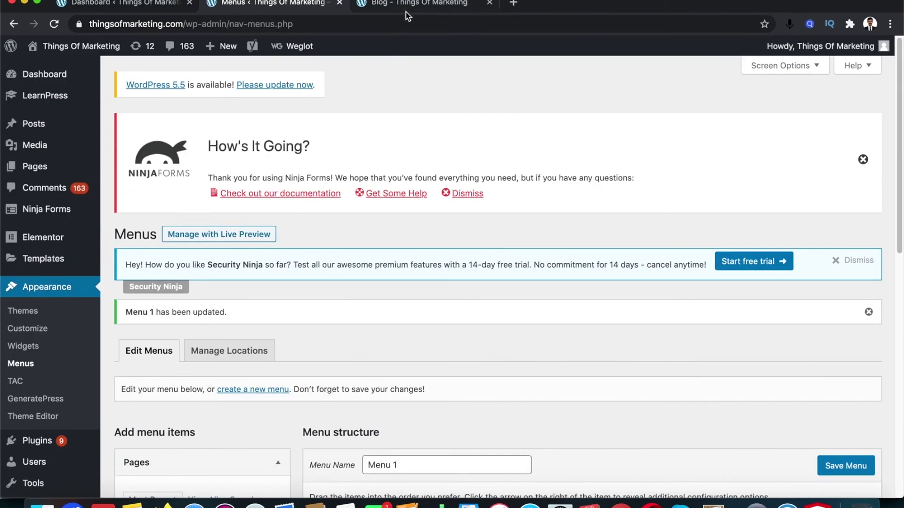
left_click(404, 5)
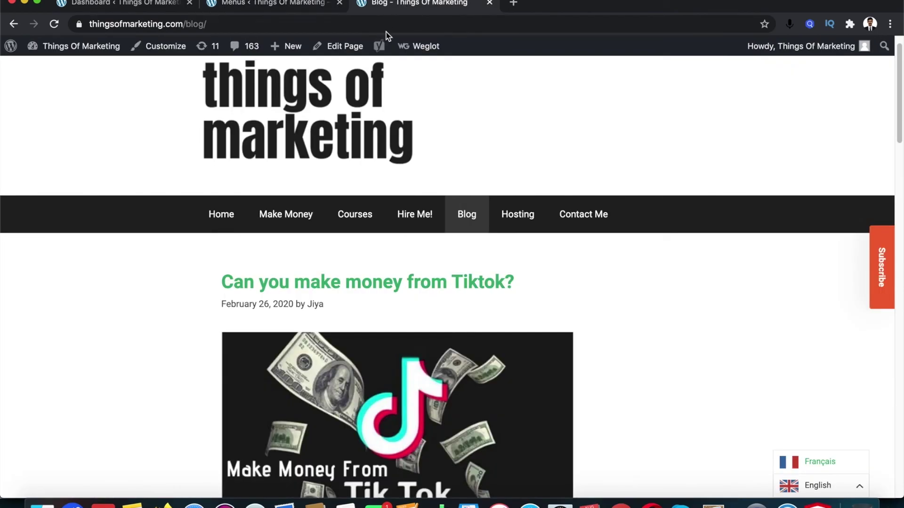
Reload the live site to check the English and Français flag links, then open Weglot settings
left_click(311, 130)
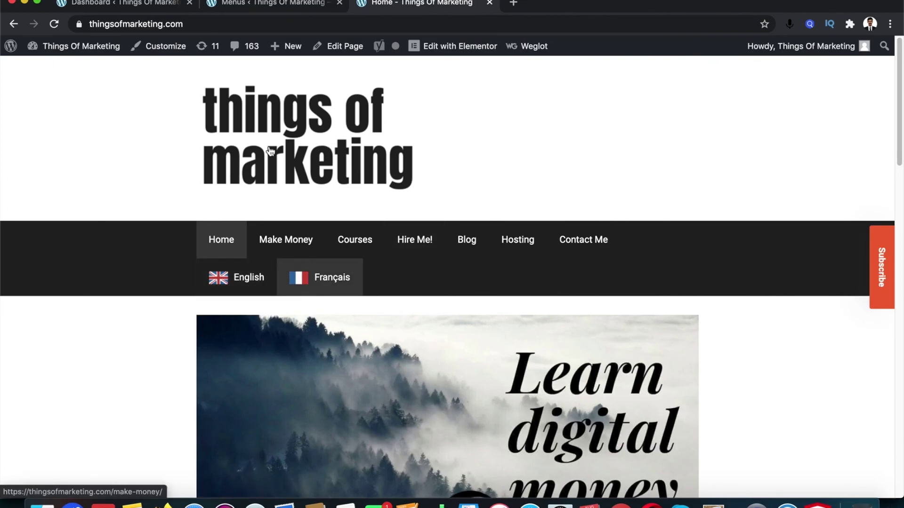
left_click(263, 4)
scroll(57, 358, "down", 5)
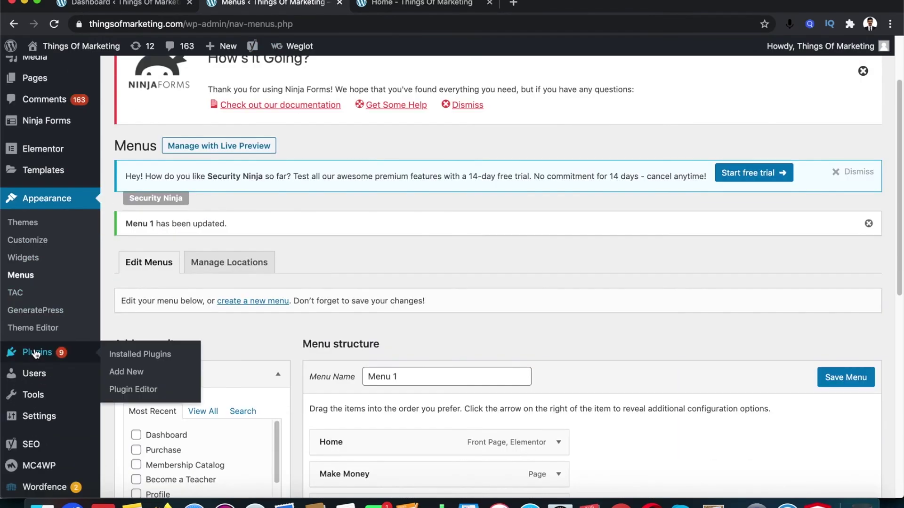
left_click(71, 435)
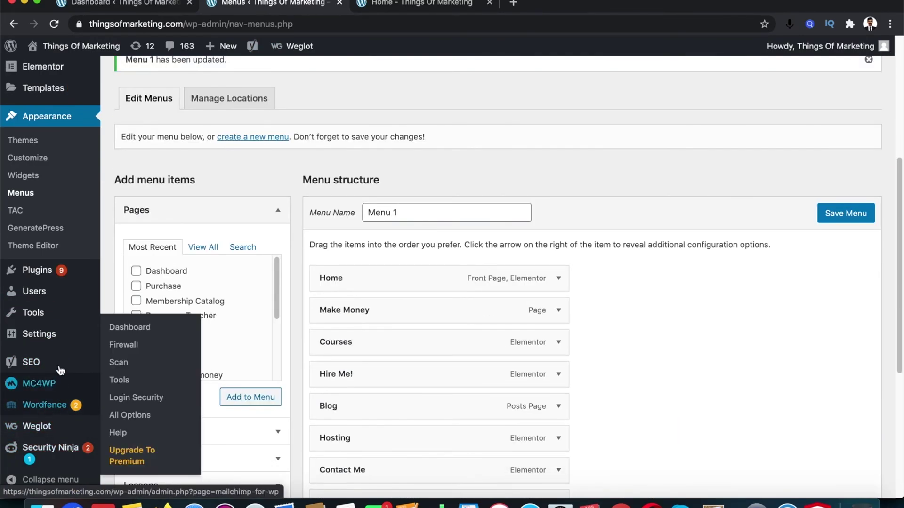
key("ctrl+Tab")
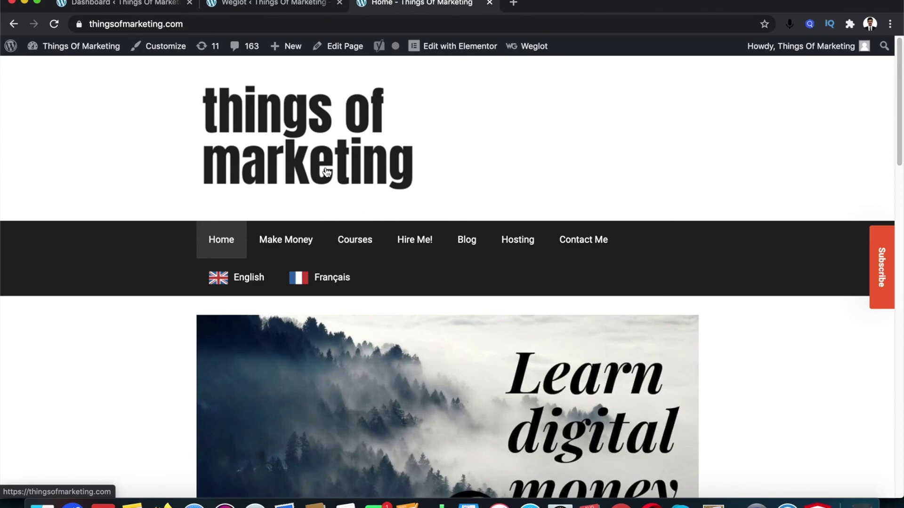
left_click(271, 9)
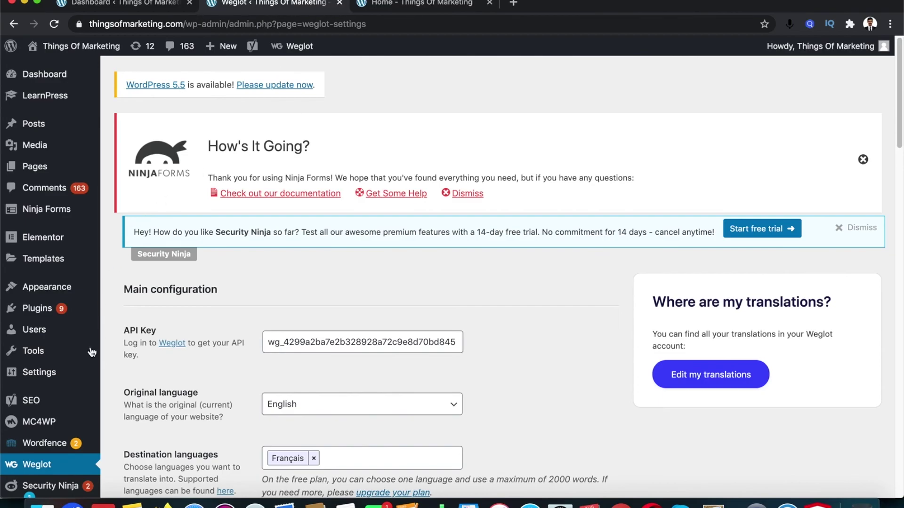
left_click(70, 466)
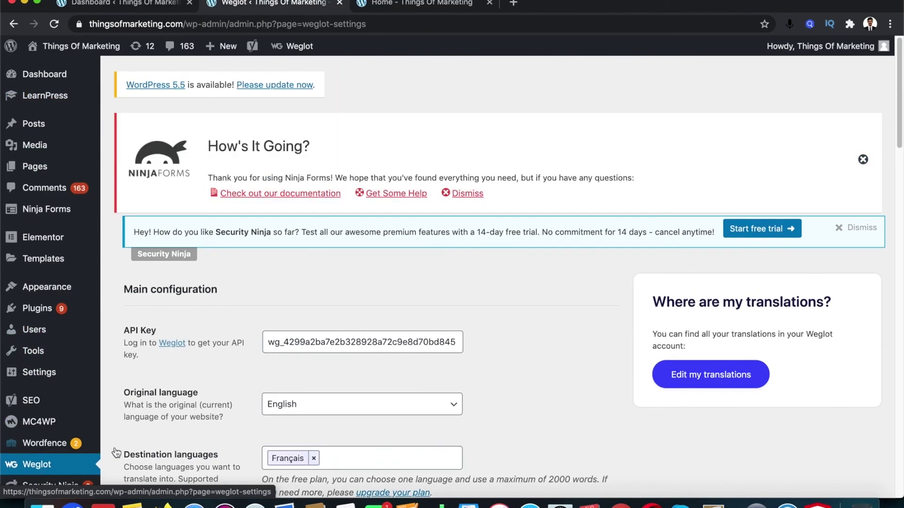
scroll(485, 362, "down", 1)
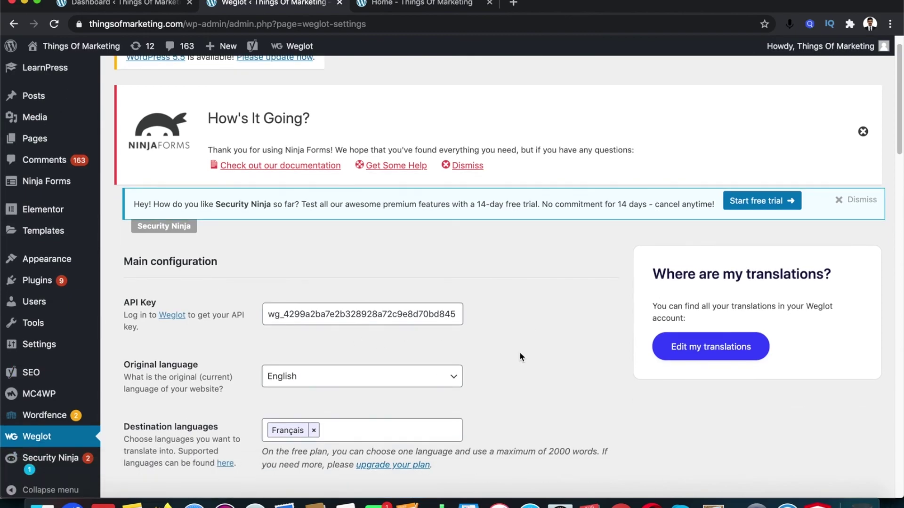
scroll(519, 357, "down", 6)
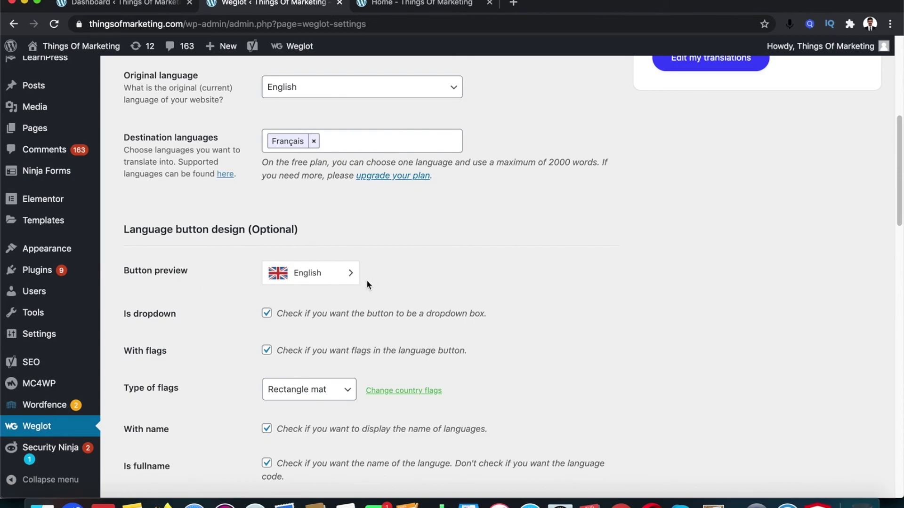
scroll(369, 285, "down", 1)
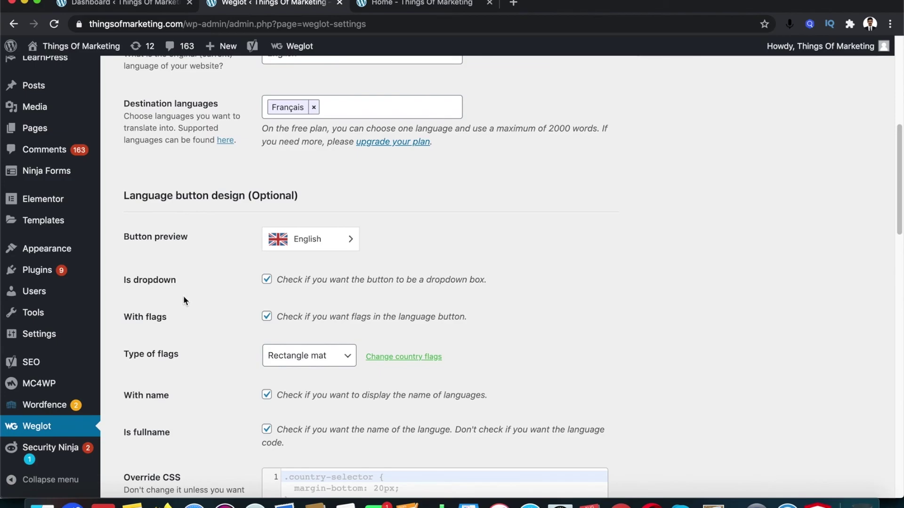
left_click(420, 2)
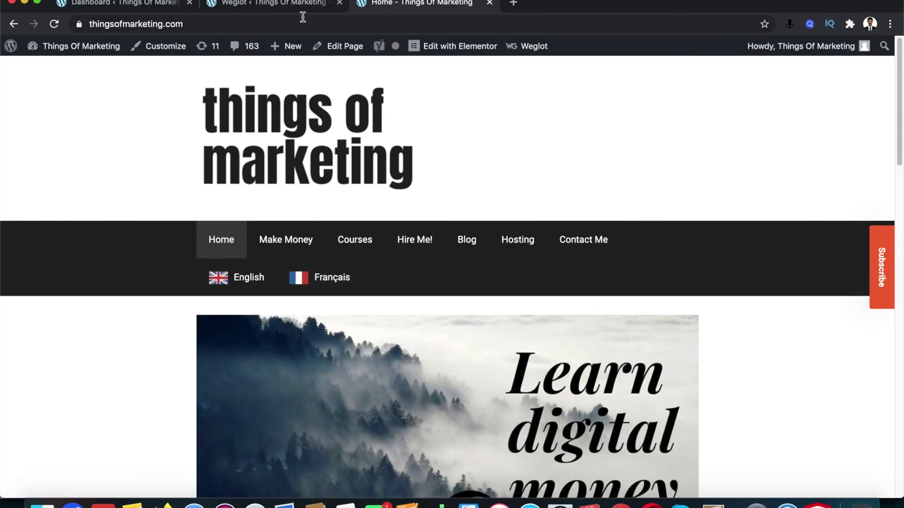
left_click(281, 14)
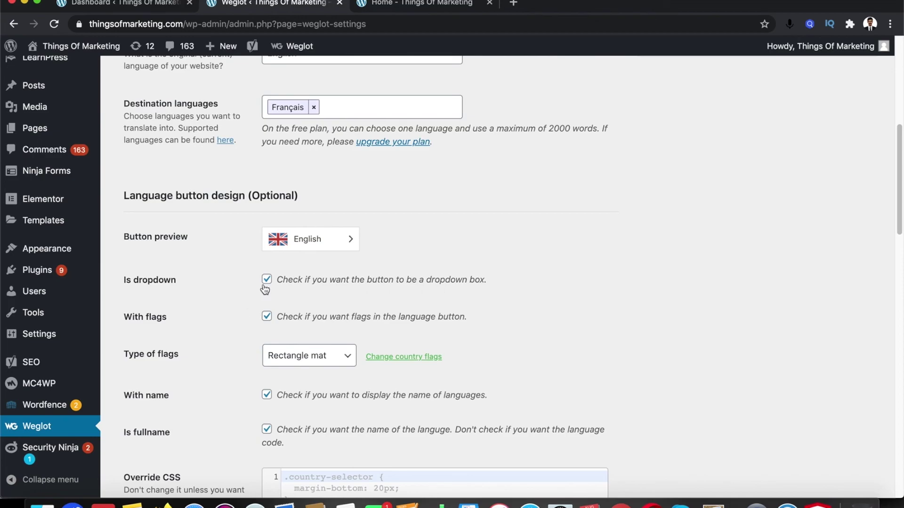
left_click(391, 4)
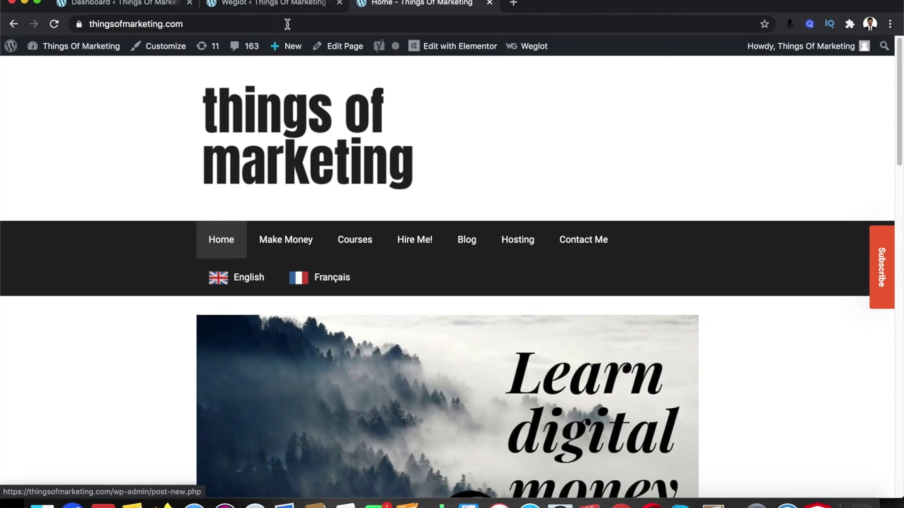
left_click(286, 6)
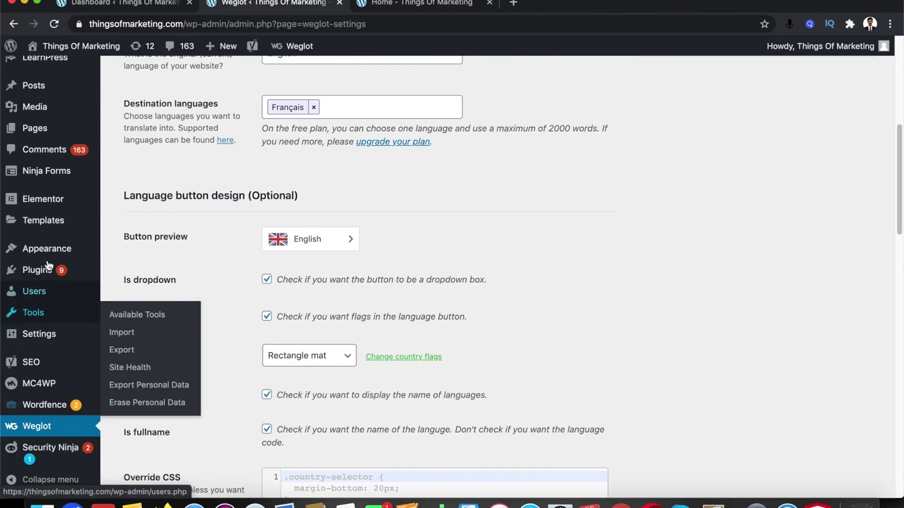
Expand the Weglot Switcher item in Menu 1 and tick Show as dropdown
mouse_move(48, 254)
left_click(133, 305)
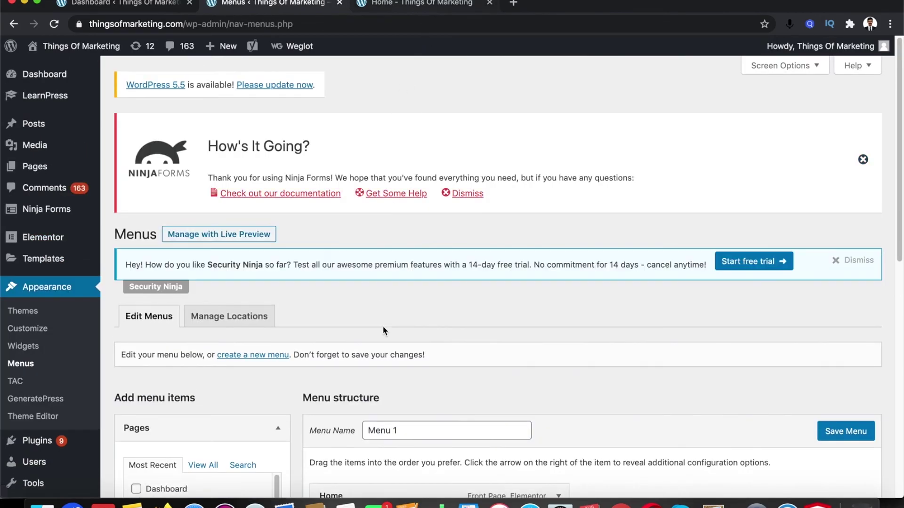
scroll(384, 329, "down", 10)
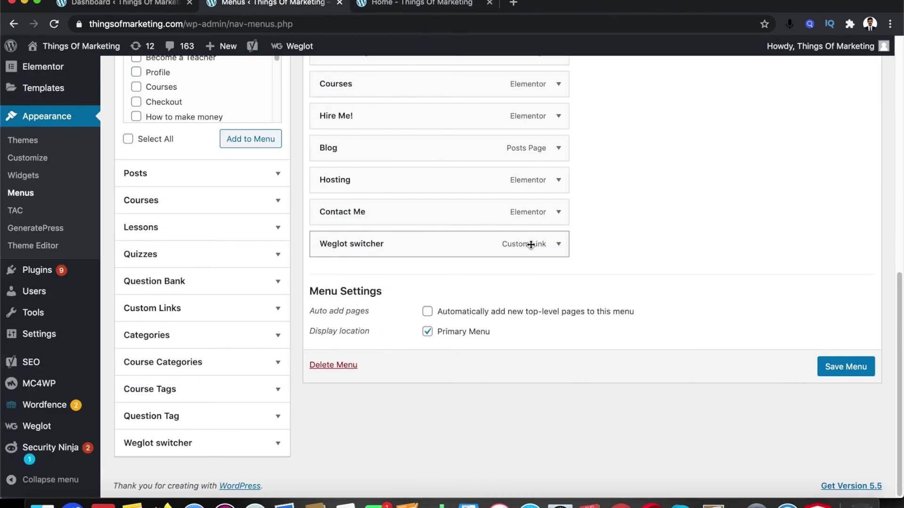
left_click(557, 244)
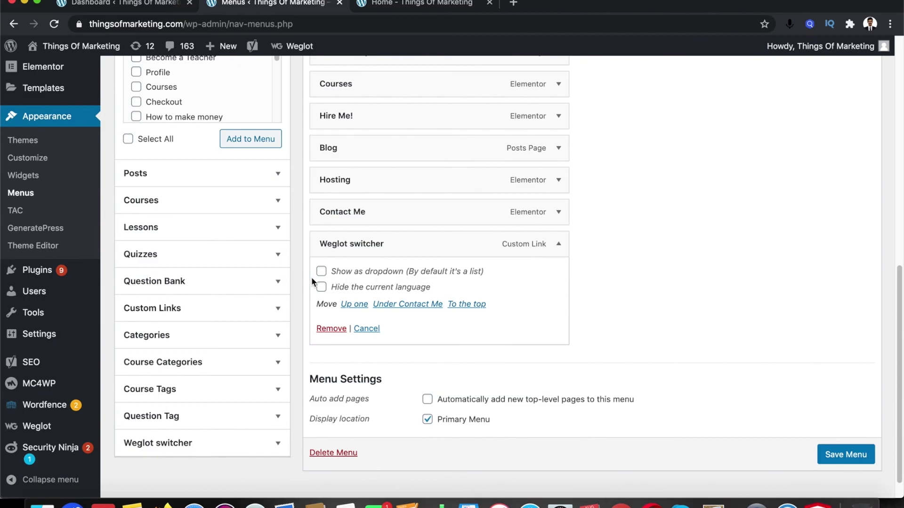
left_click(324, 275)
Save Menu 1 and reload the homepage to see the English dropdown revealing Français
left_click(852, 457)
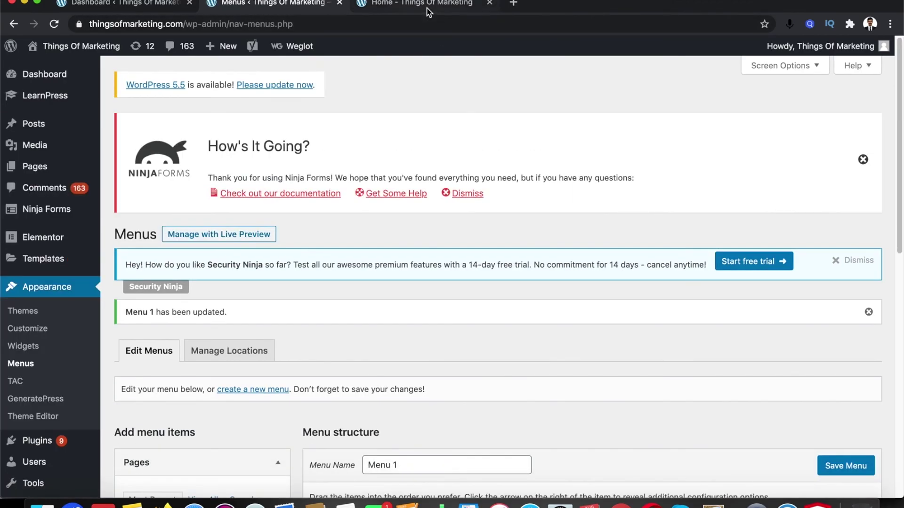
left_click(431, 5)
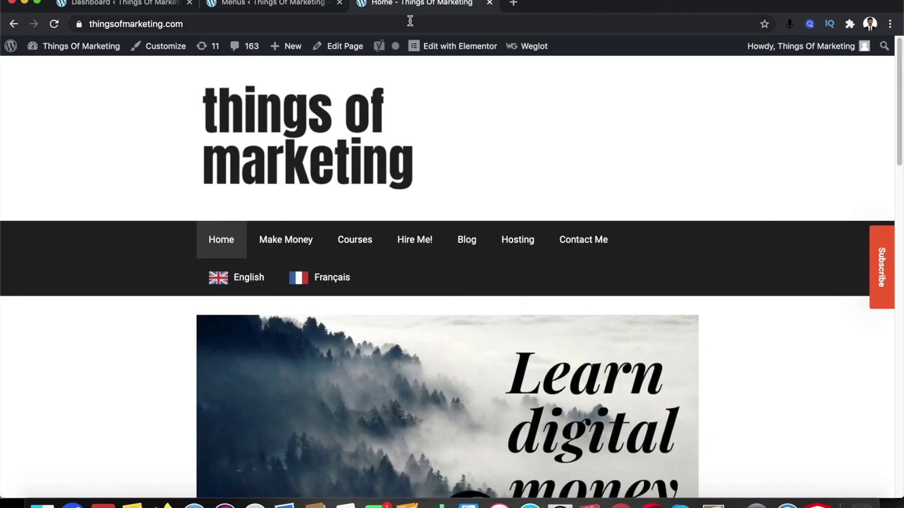
left_click(410, 21)
key("Return")
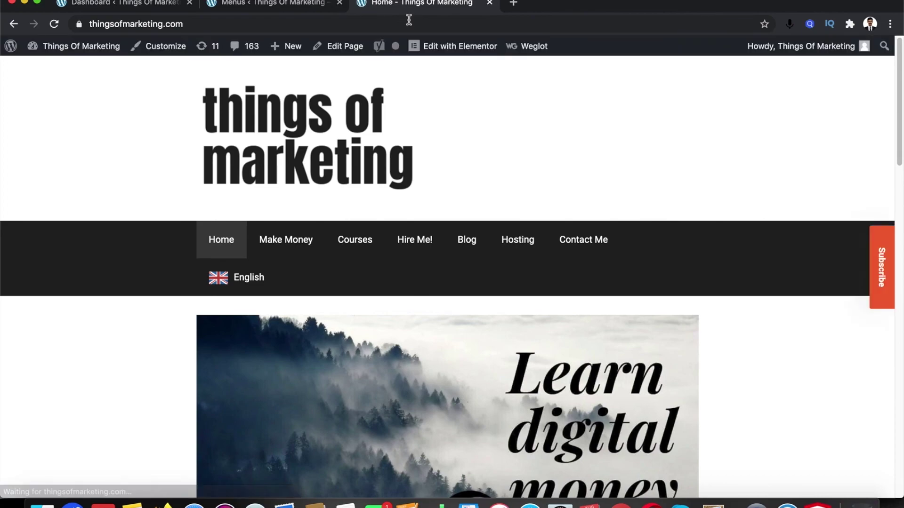
mouse_move(253, 294)
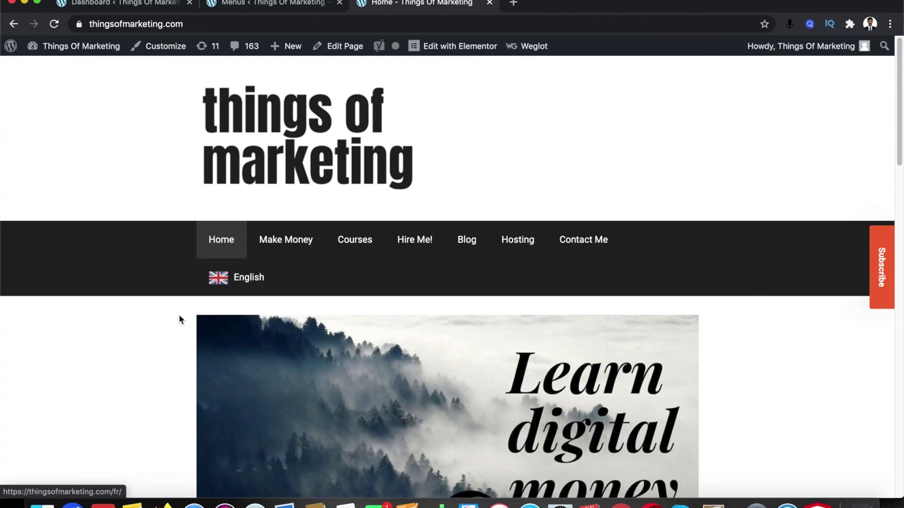
Go back to the menu editor and open the Weglot settings page from the sidebar
left_click(283, 5)
left_click(385, 6)
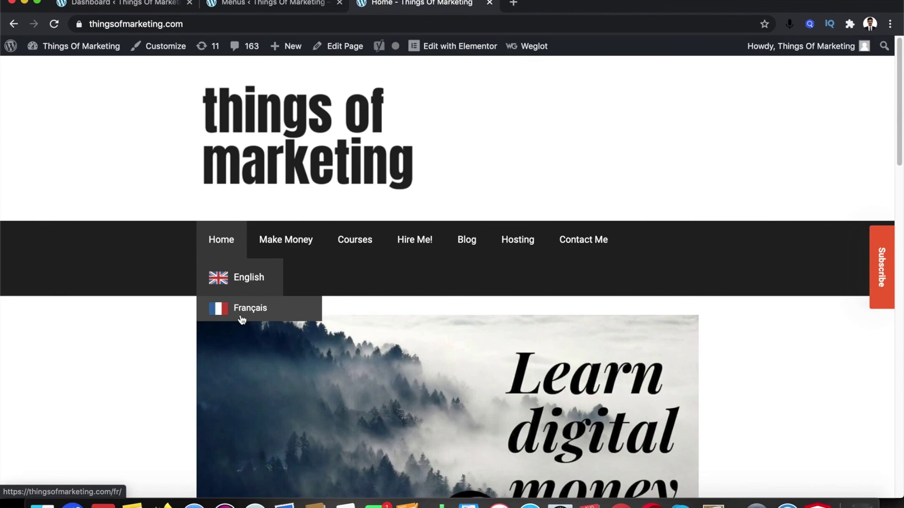
left_click(258, 9)
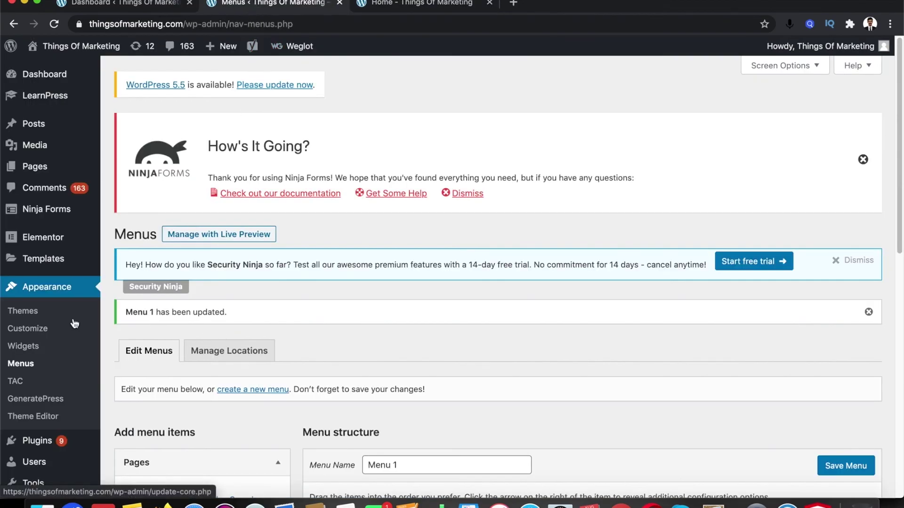
scroll(40, 335, "down", 1)
scroll(47, 358, "down", 1)
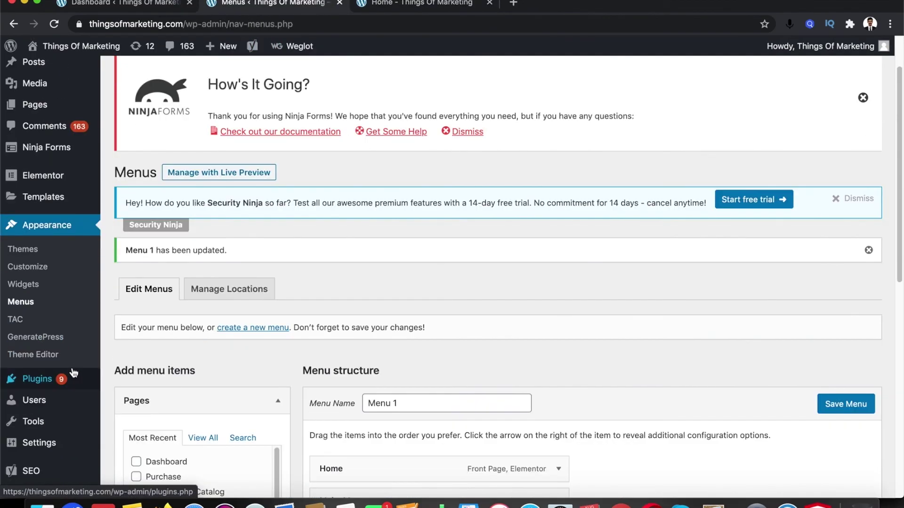
scroll(66, 390, "down", 2)
mouse_move(68, 412)
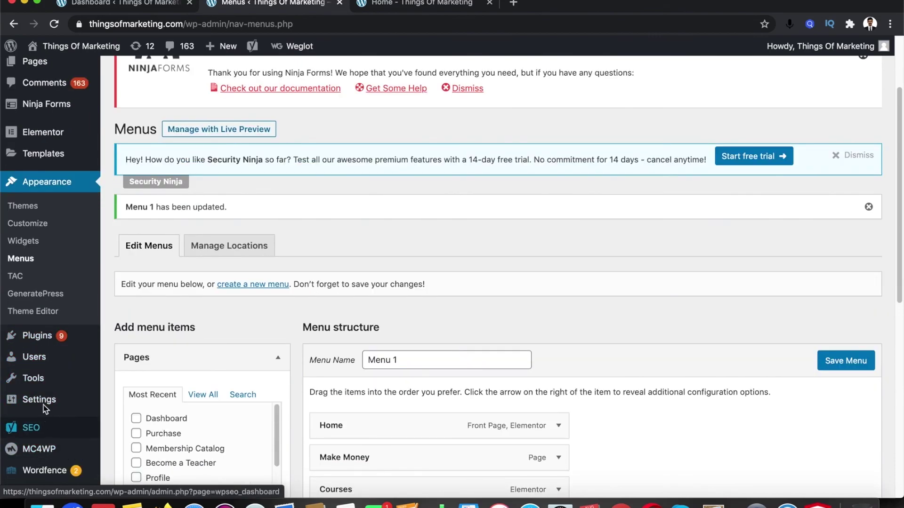
scroll(47, 443, "down", 2)
left_click(42, 454)
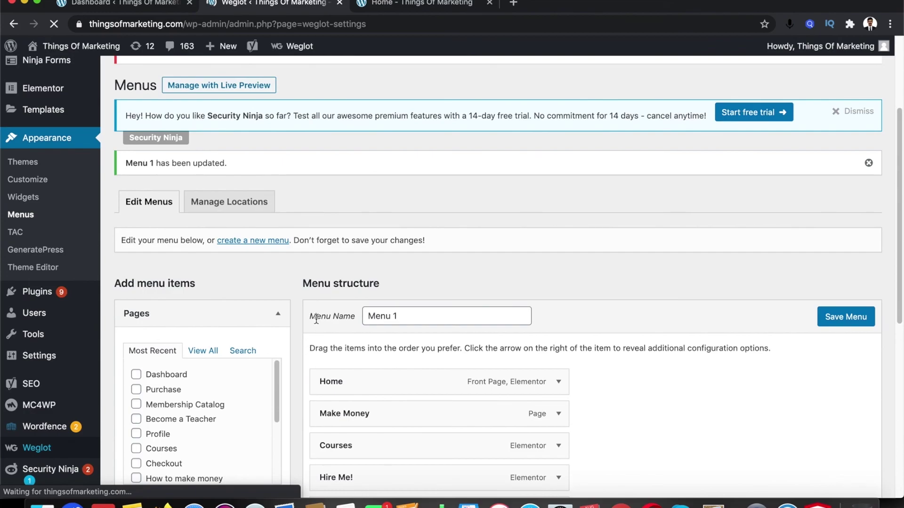
Compare the Weglot language button settings with the switcher on the live homepage
scroll(367, 329, "down", 6)
scroll(415, 354, "down", 2)
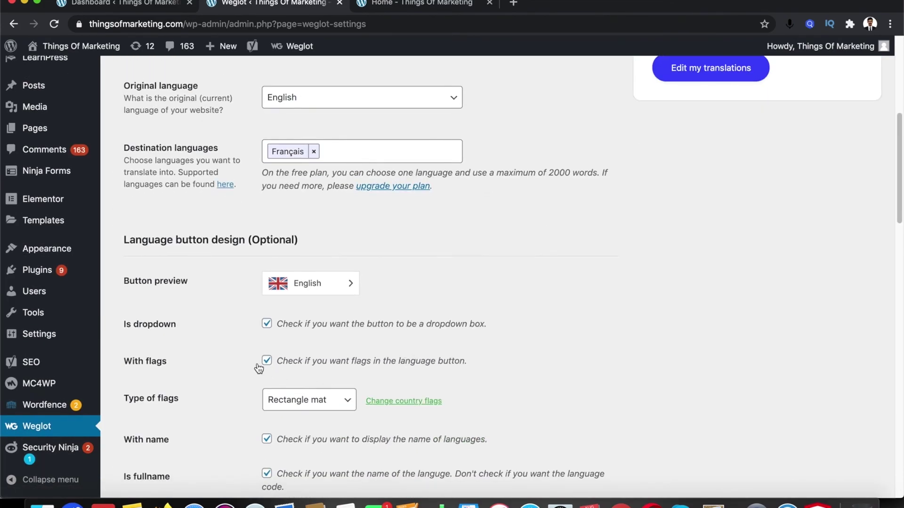
left_click(365, 10)
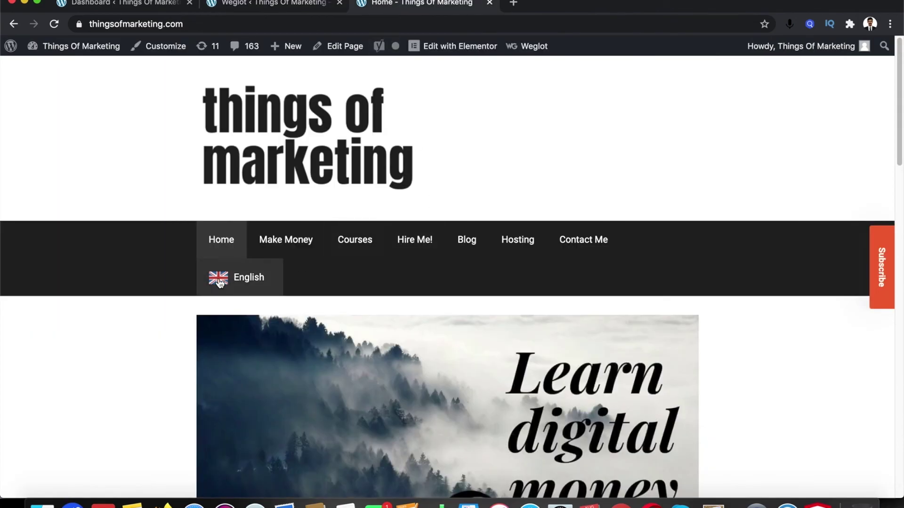
left_click(297, 6)
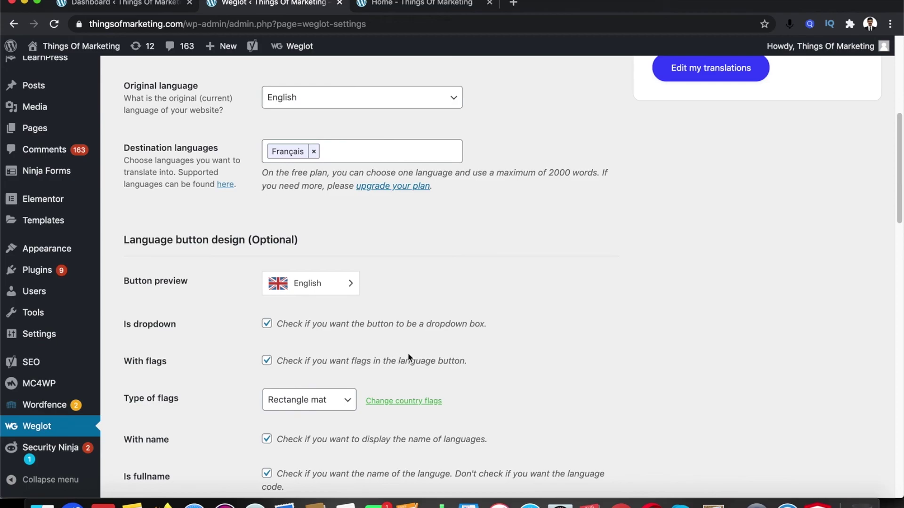
left_click(388, 10)
left_click(266, 5)
Switch Type of flags to Rectangle shiny and preview the Français dropdown
left_click(348, 399)
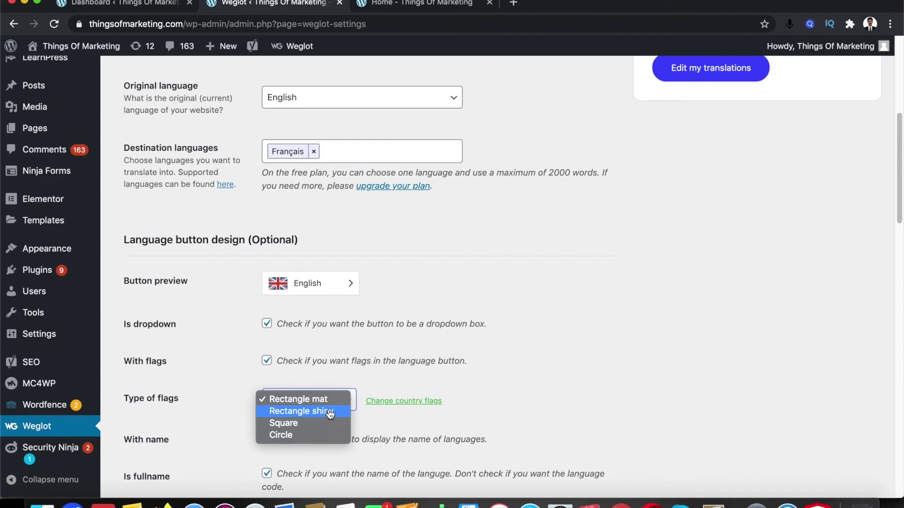
left_click(330, 413)
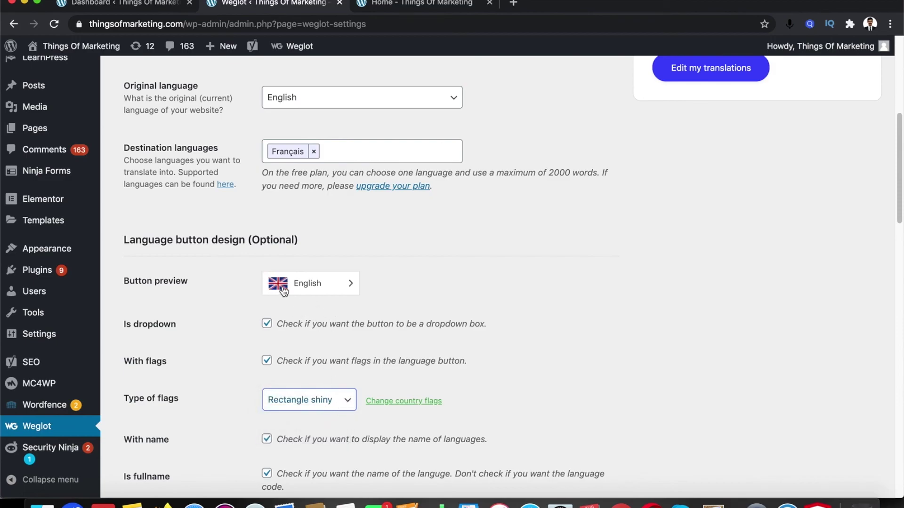
left_click(348, 283)
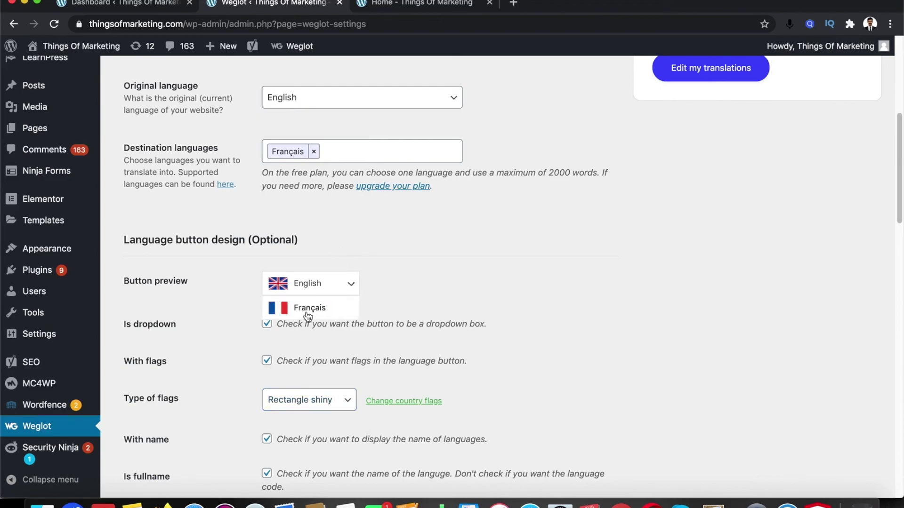
left_click(343, 406)
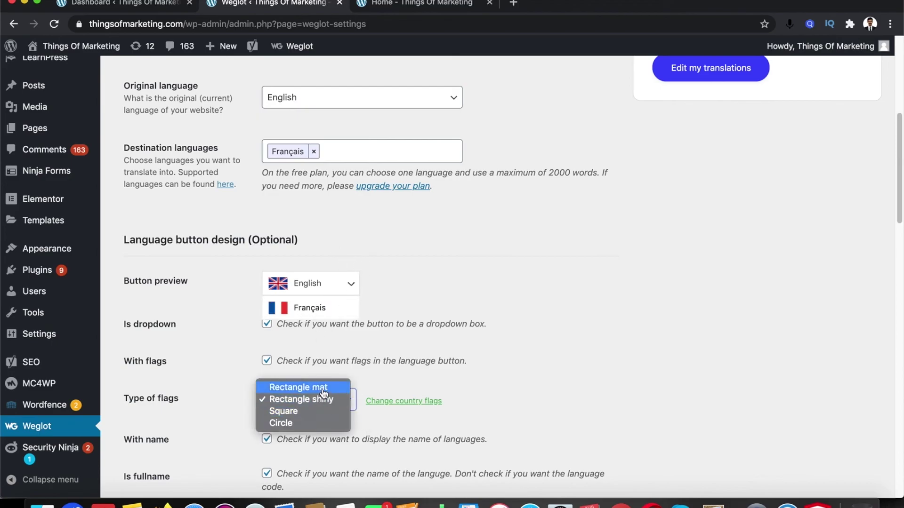
left_click(323, 392)
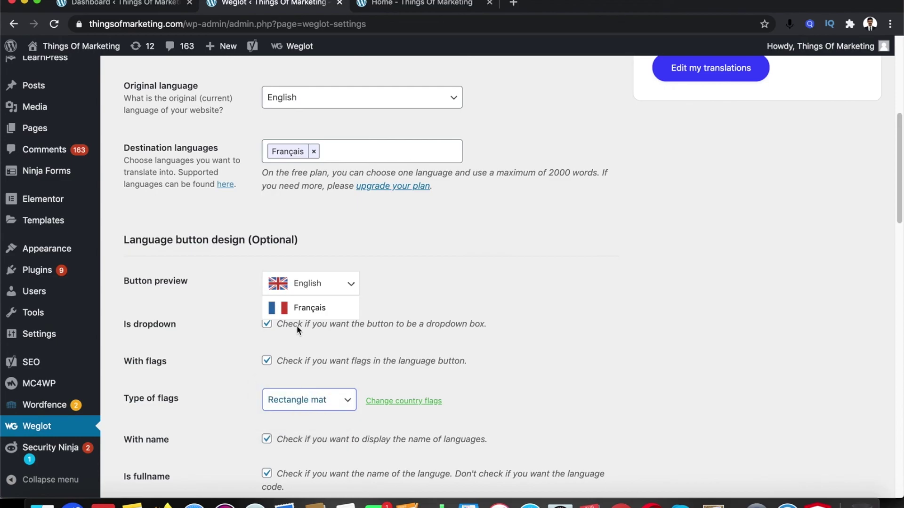
left_click(347, 405)
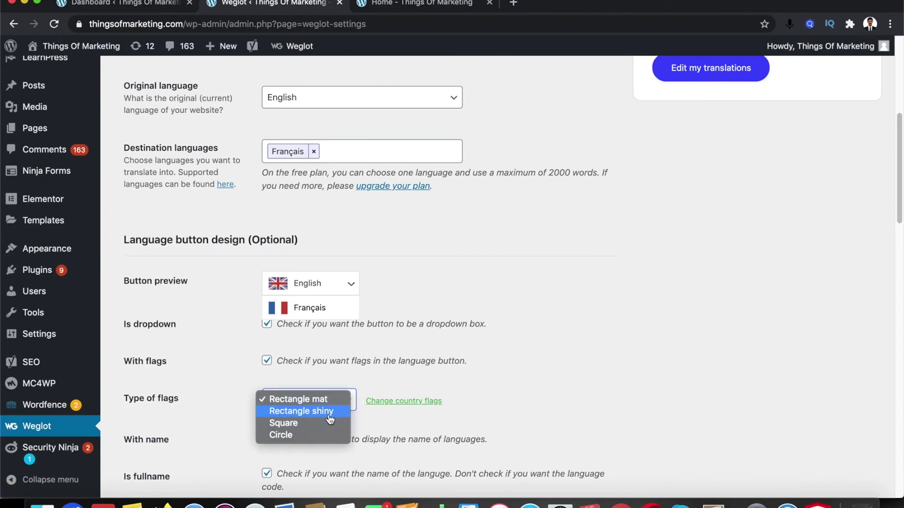
left_click(331, 411)
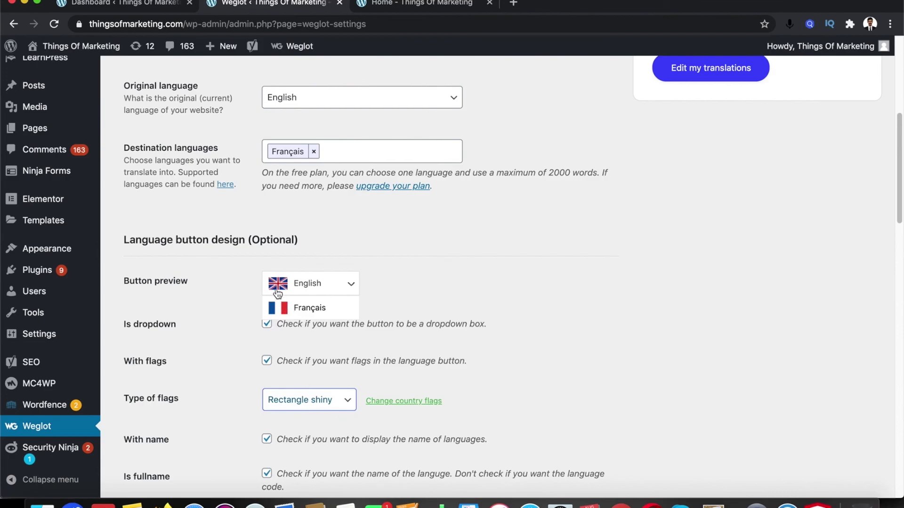
Try Square and Circle flags, then settle back on Rectangle mat and check the homepage
left_click(318, 399)
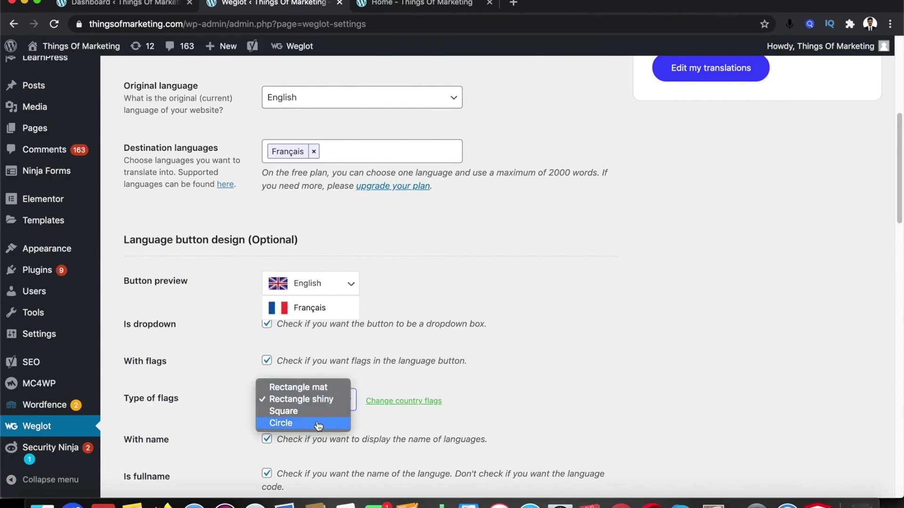
left_click(308, 414)
left_click(323, 405)
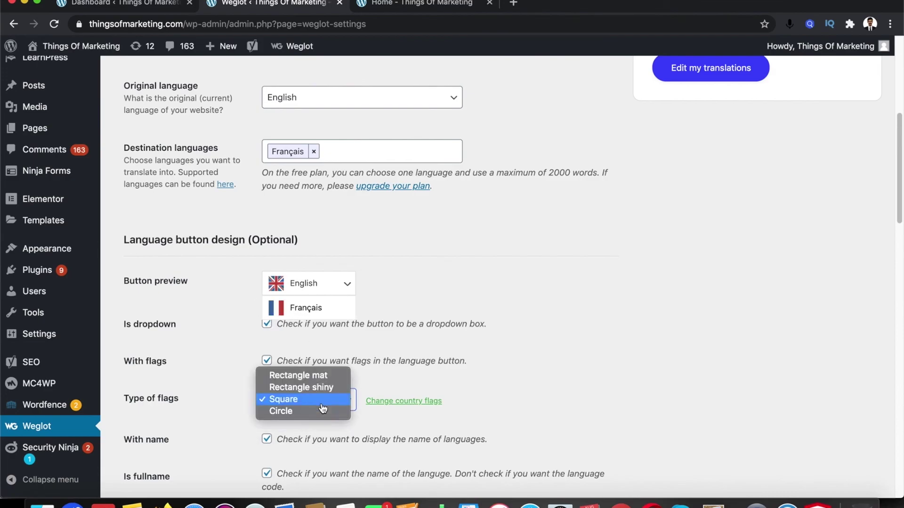
left_click(300, 414)
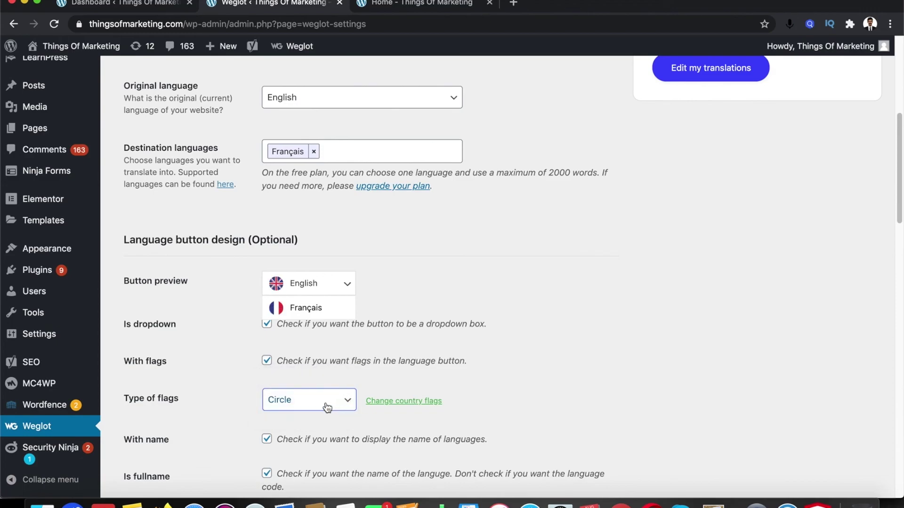
left_click(327, 406)
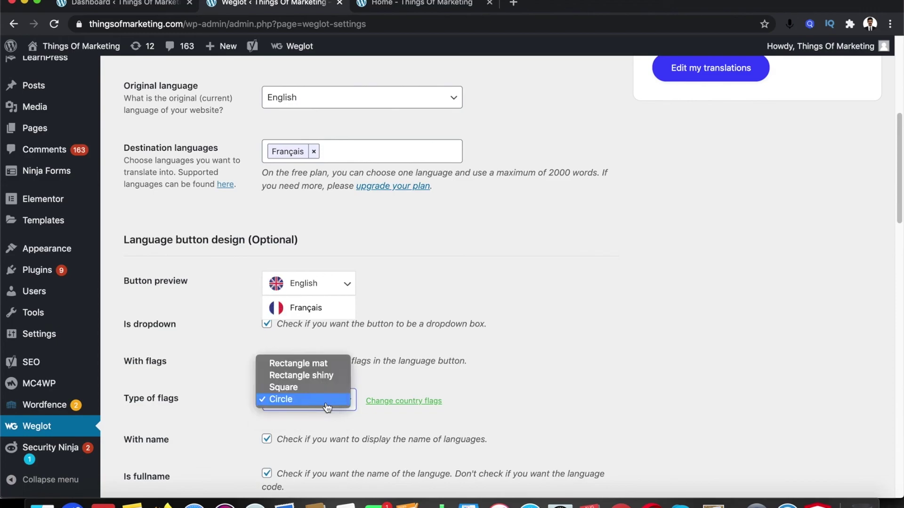
left_click(327, 367)
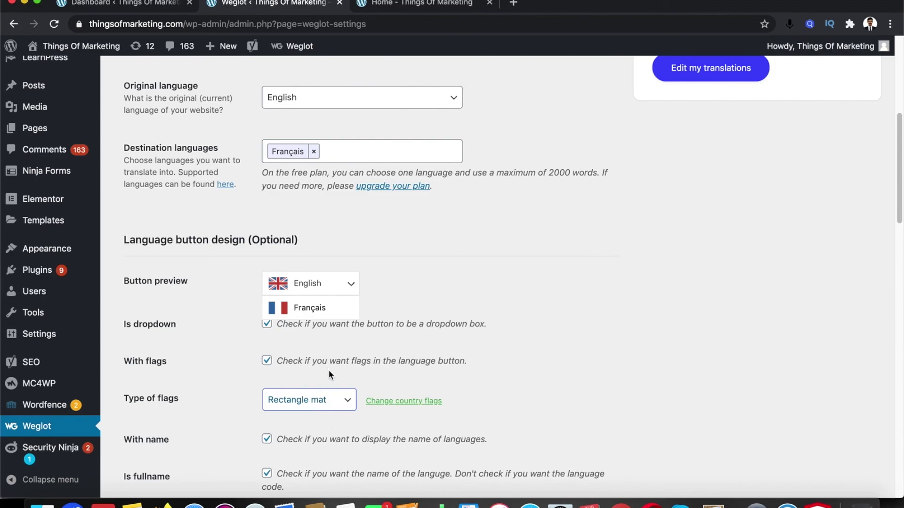
left_click(401, 8)
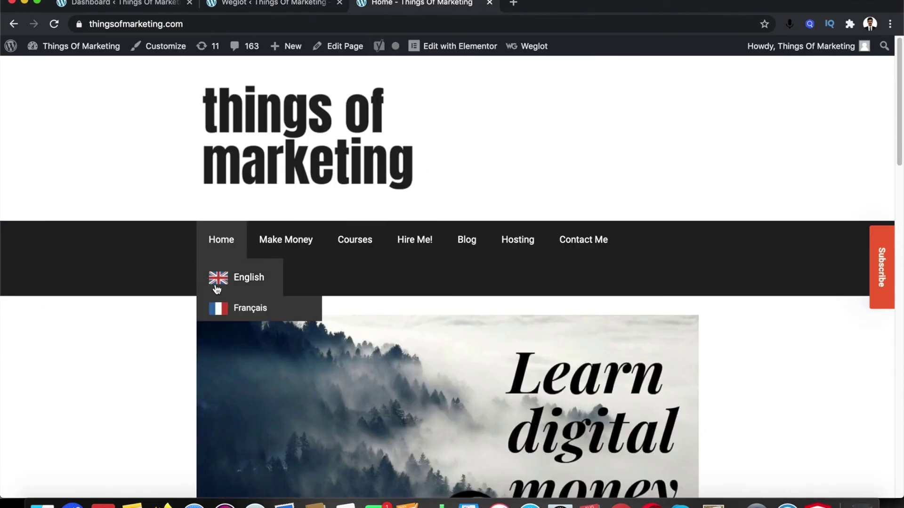
left_click(240, 8)
Uncheck 'With name' so the button shows flags only, comparing with the live homepage
scroll(541, 353, "down", 2)
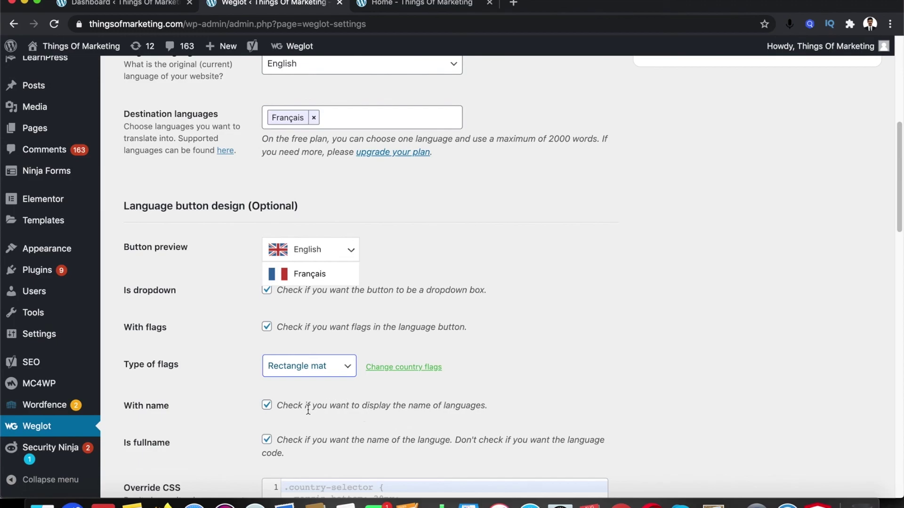
left_click(267, 405)
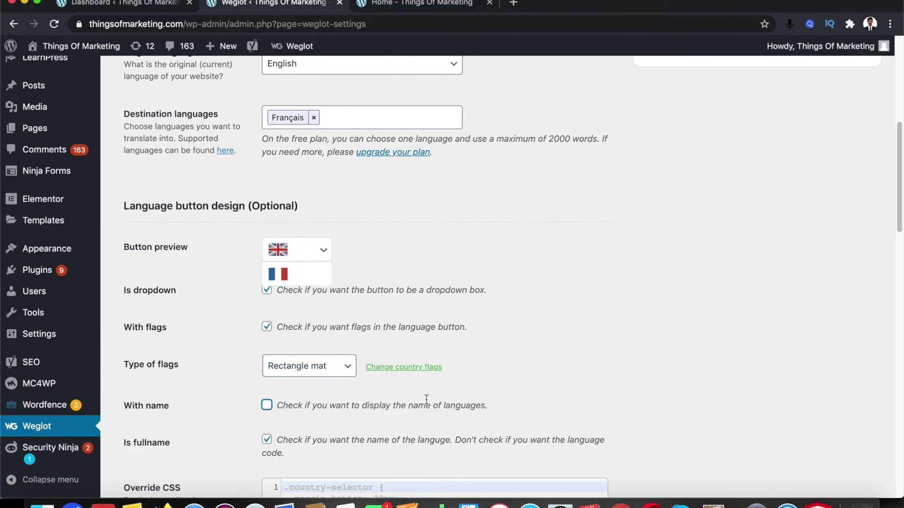
scroll(427, 406, "down", 5)
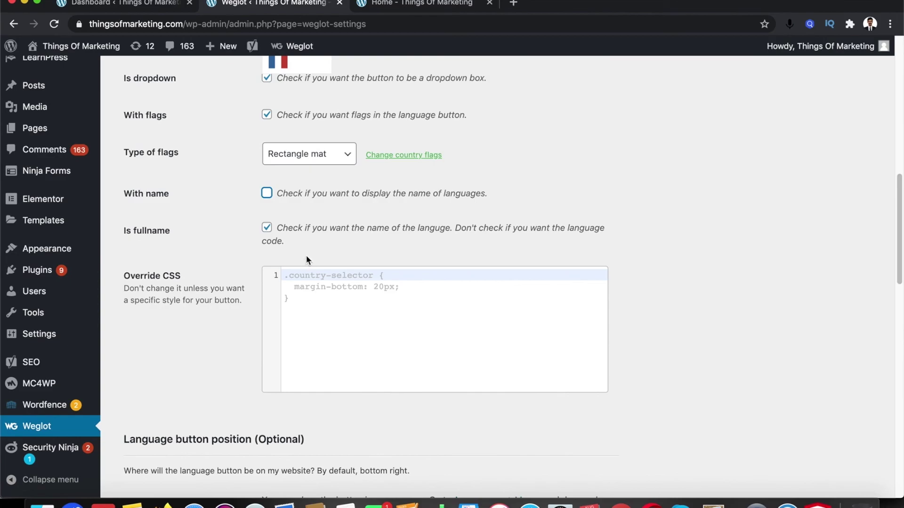
left_click(409, 3)
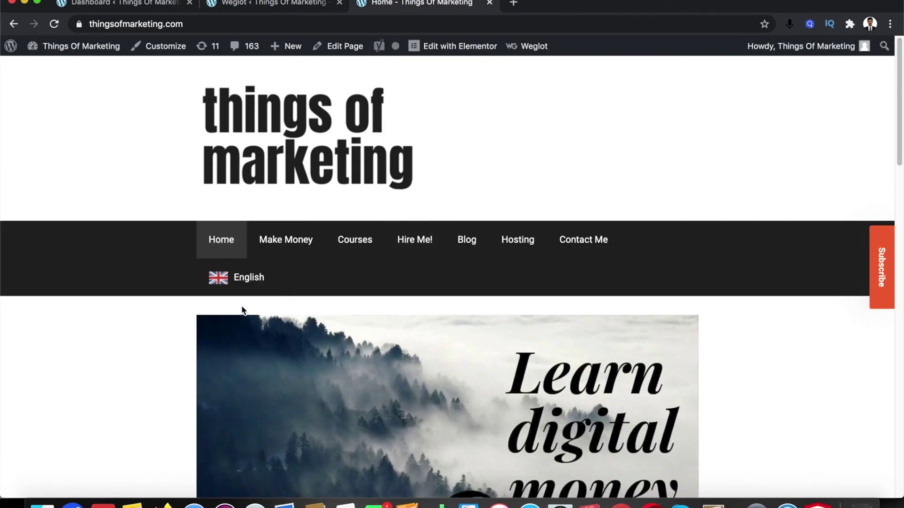
left_click(288, 5)
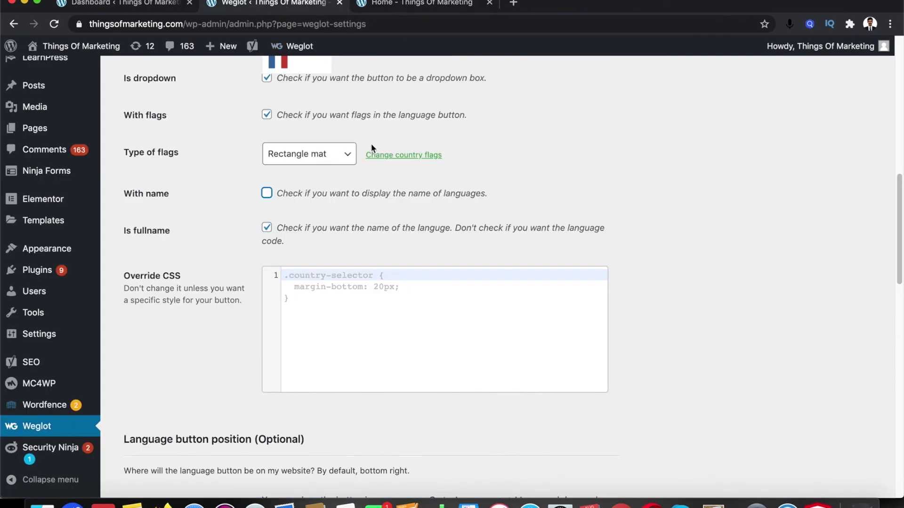
left_click(409, 4)
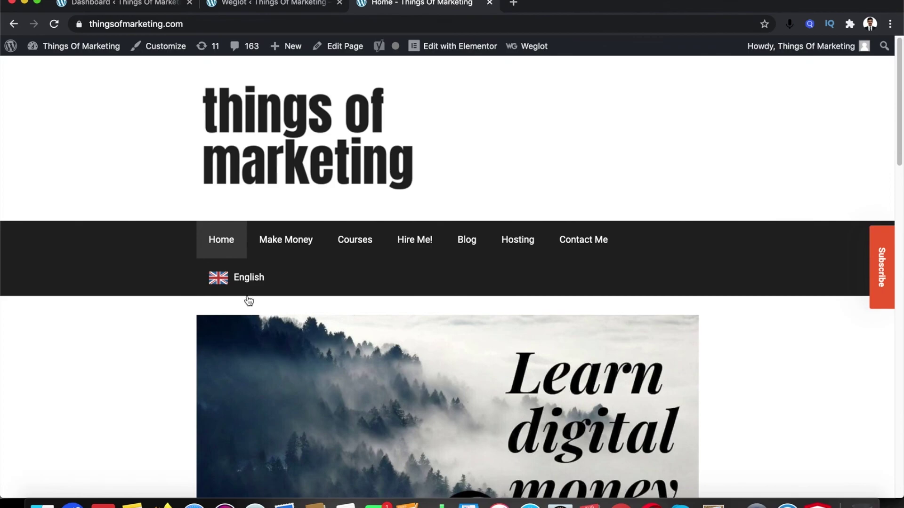
left_click(273, 4)
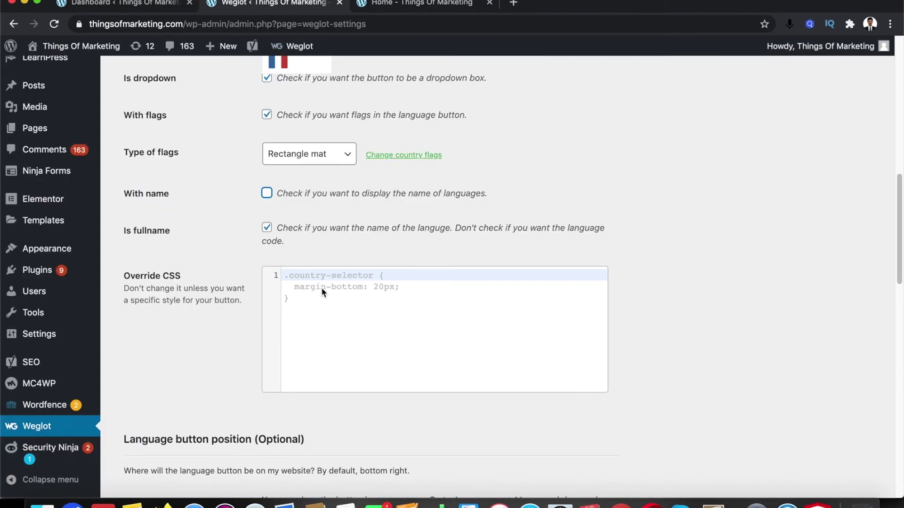
Save the Weglot settings with language names turned off
left_click(331, 240)
scroll(347, 92, "up", 1)
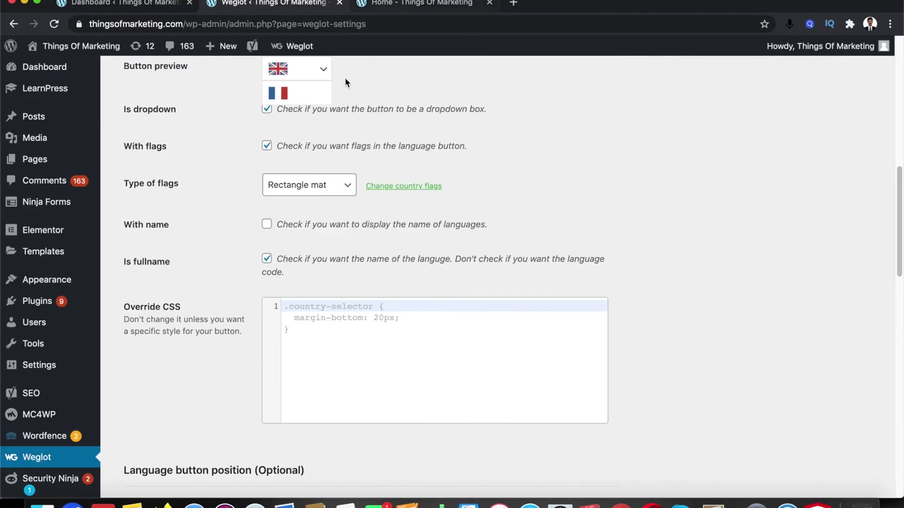
scroll(380, 111, "up", 1)
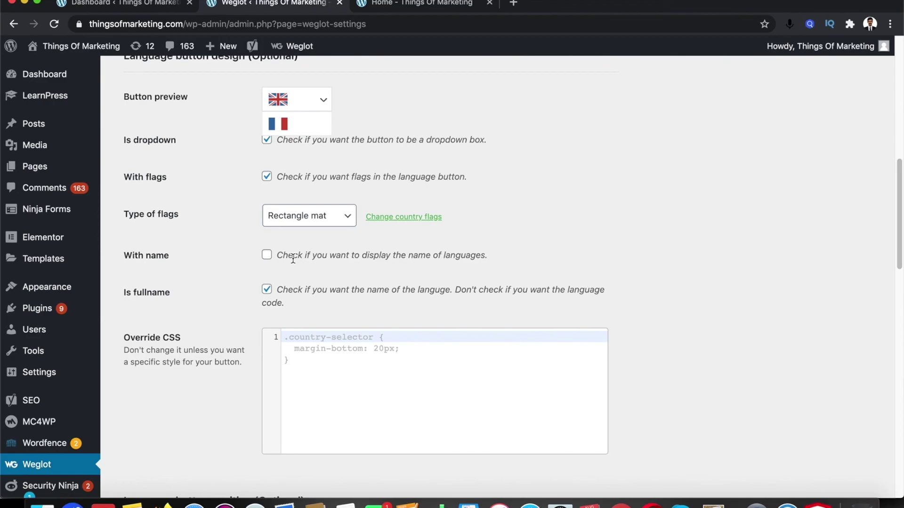
scroll(501, 281, "down", 15)
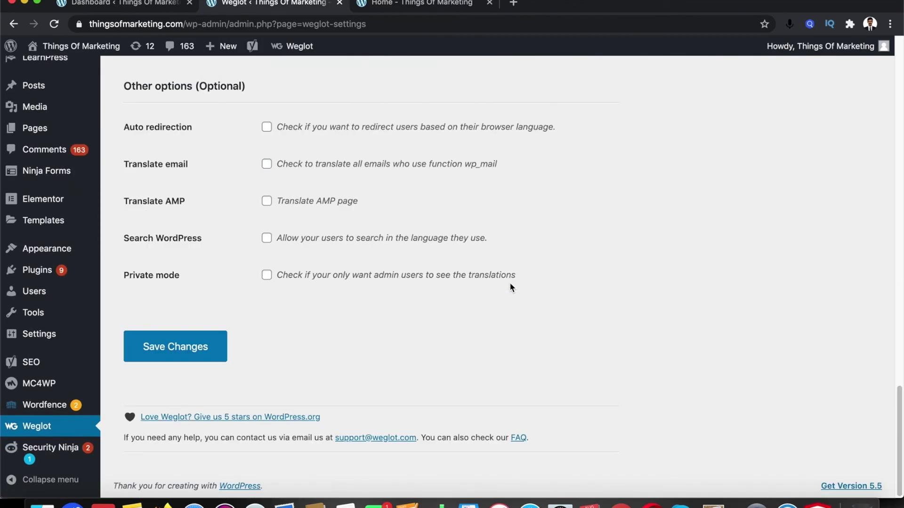
left_click(193, 357)
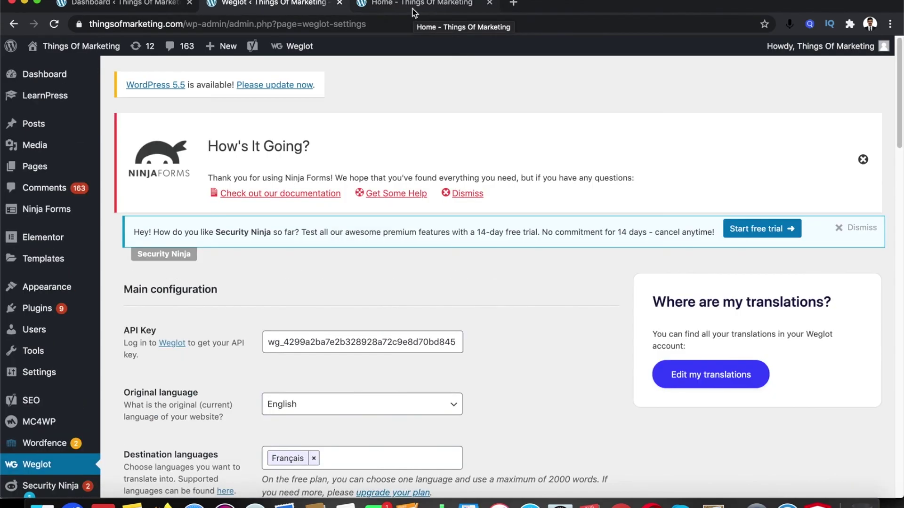
left_click(413, 9)
left_click(412, 24)
Reload the homepage to check the flag-only UK switcher, then return to Weglot settings
key("Return")
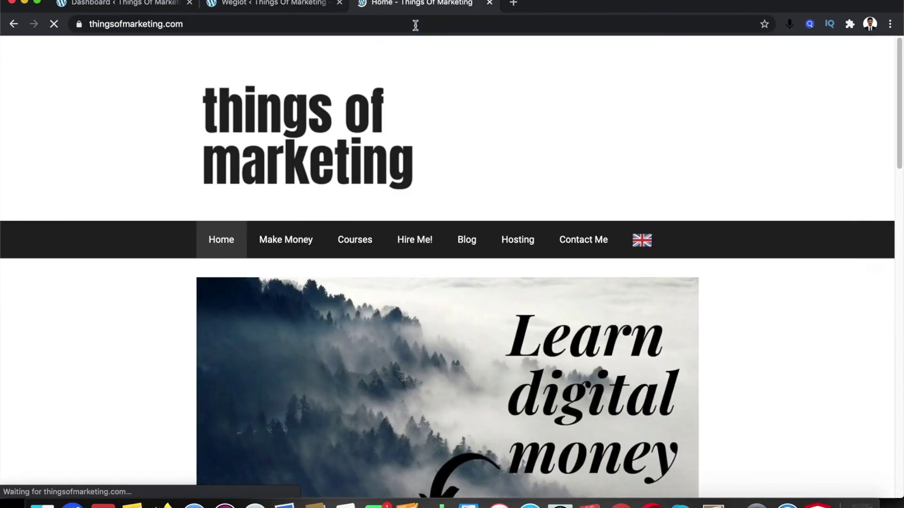
mouse_move(638, 243)
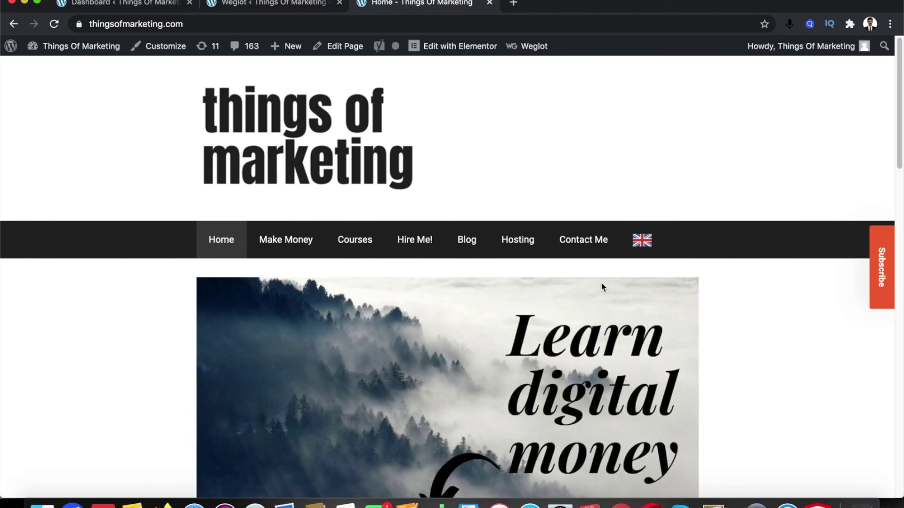
left_click(309, 14)
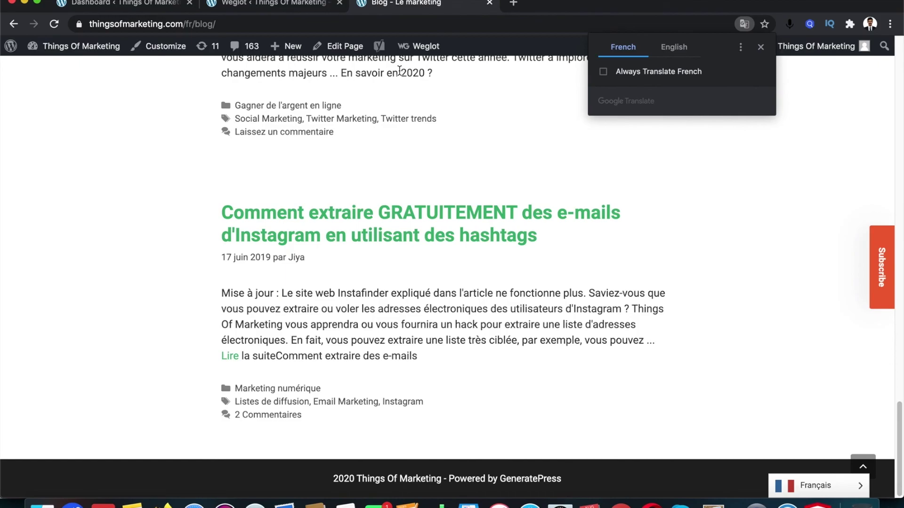
scroll(162, 86, "up", 5)
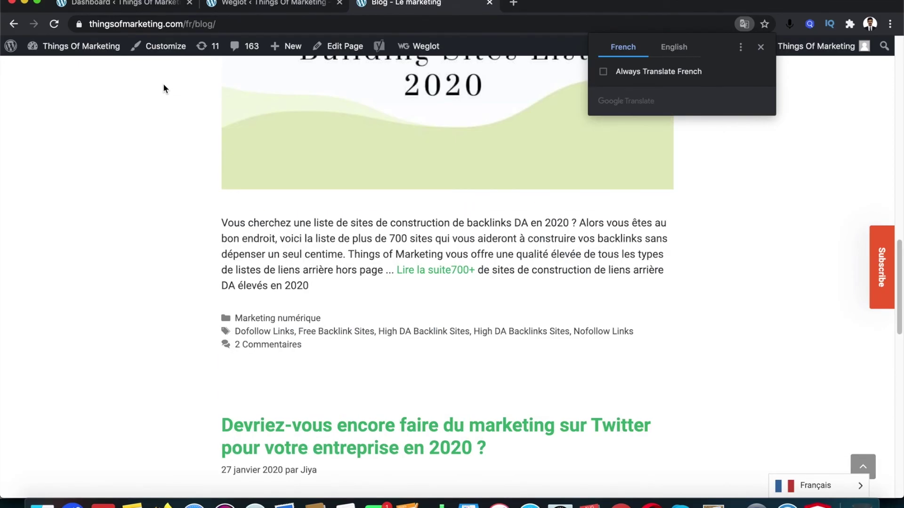